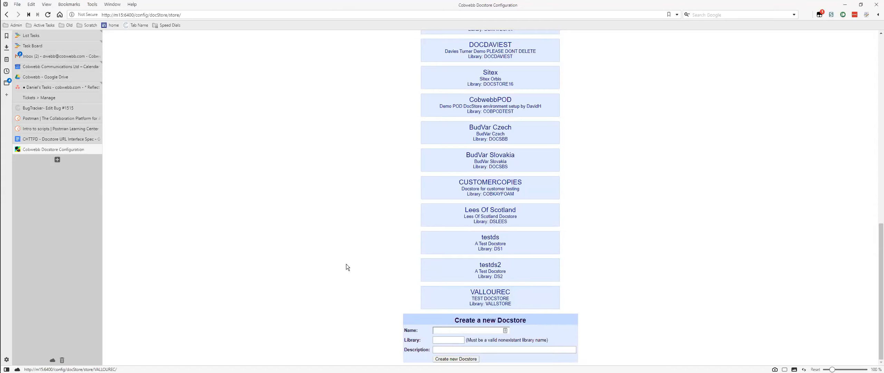
# - Open the Docstore URL Interface Spec document and go to its section on creating a Docstore
pyautogui.click(46, 141)
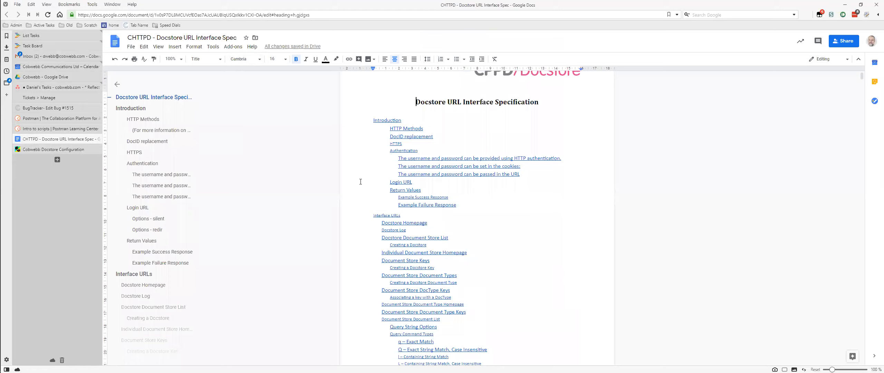
pyautogui.click(408, 246)
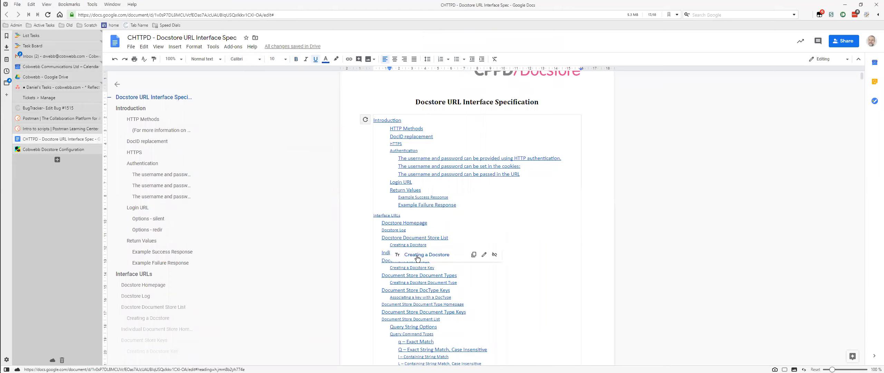
pyautogui.click(417, 256)
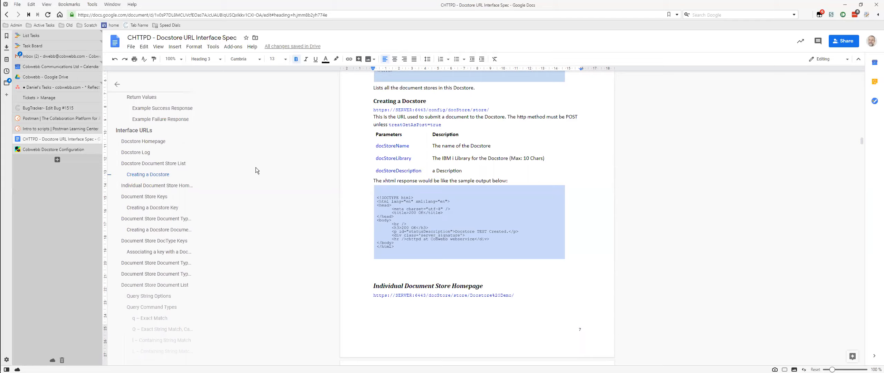
# - View the Postman homepage and the Intro to scripts page, and switch to the Postman app
pyautogui.click(56, 118)
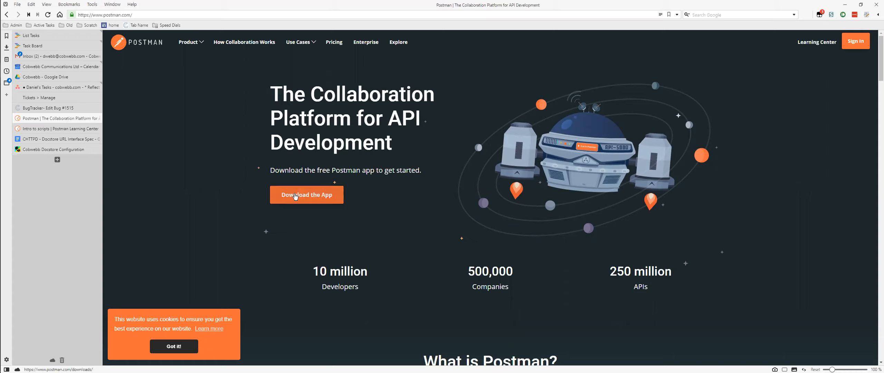
pyautogui.click(74, 133)
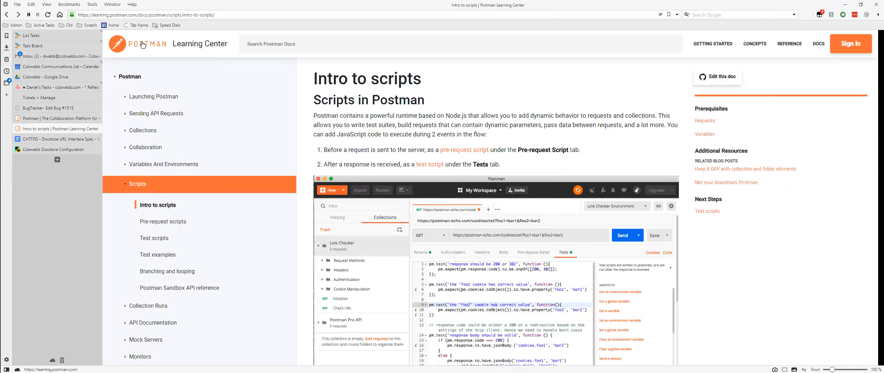
pyautogui.hotkey('alt', 'Tab')
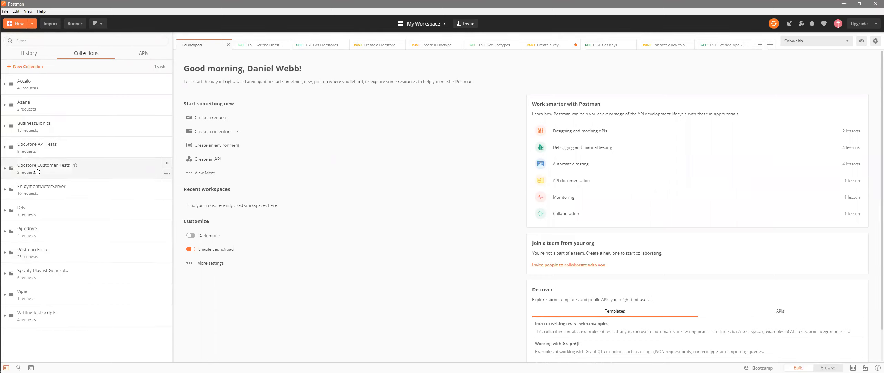
pyautogui.click(76, 166)
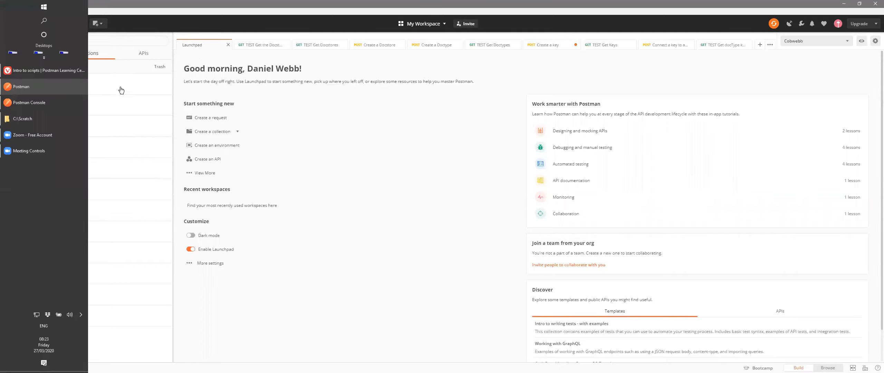
pyautogui.click(73, 89)
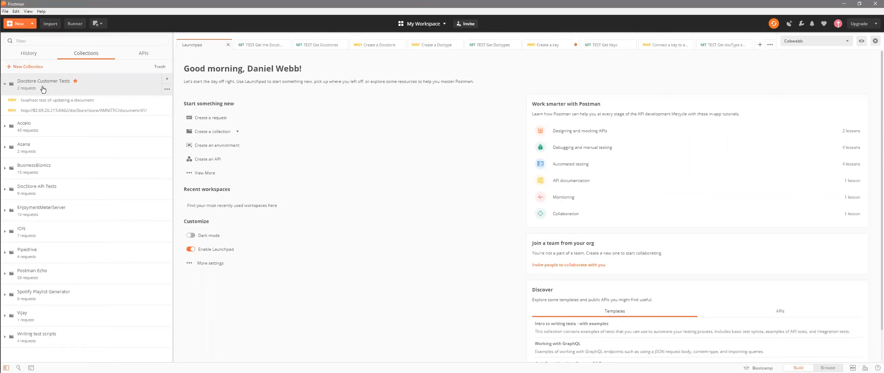
pyautogui.click(74, 81)
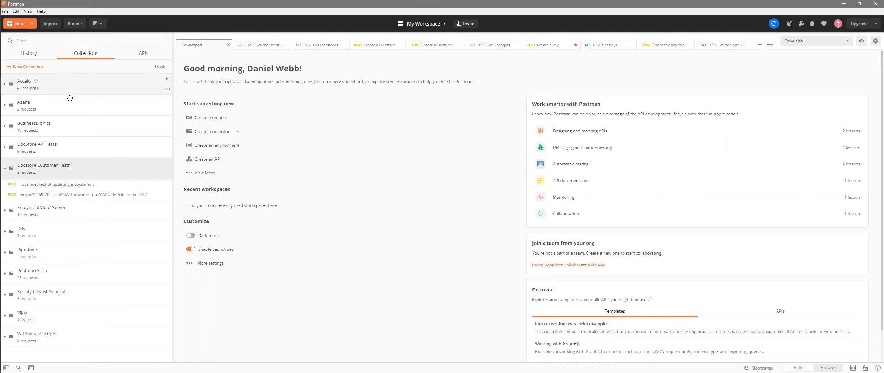
# - Mark the DocStore API Tests collection as a favourite and expand its list of requests
pyautogui.click(54, 151)
pyautogui.click(62, 144)
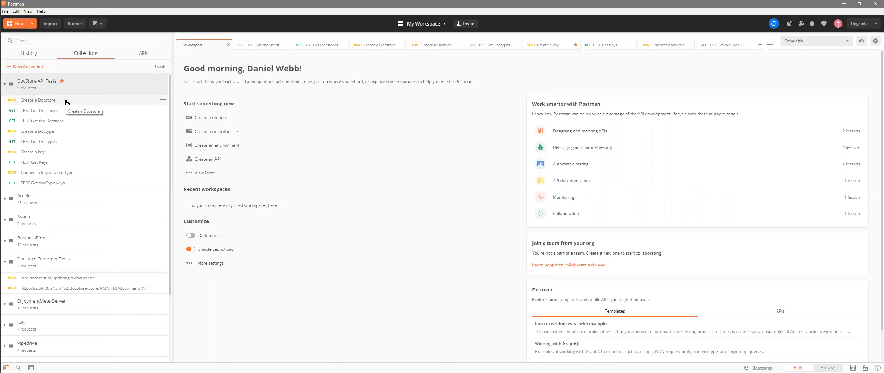
# - Look through the Create a Docstore, TEST Get Docstores and TEST Get the Docstore requests in the collection
pyautogui.click(67, 103)
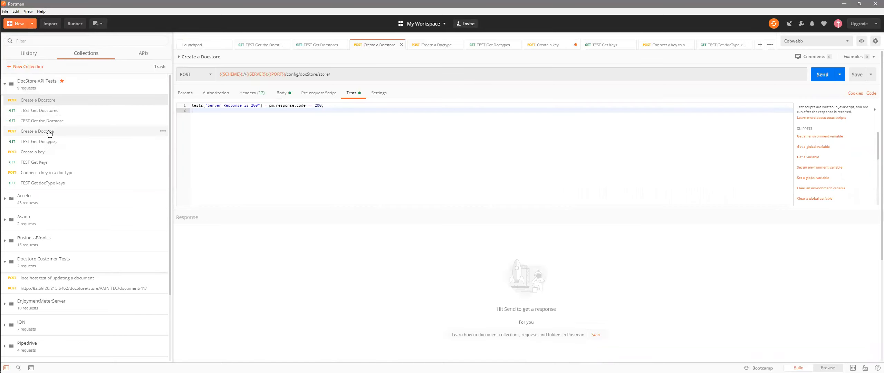
pyautogui.click(45, 111)
pyautogui.click(46, 122)
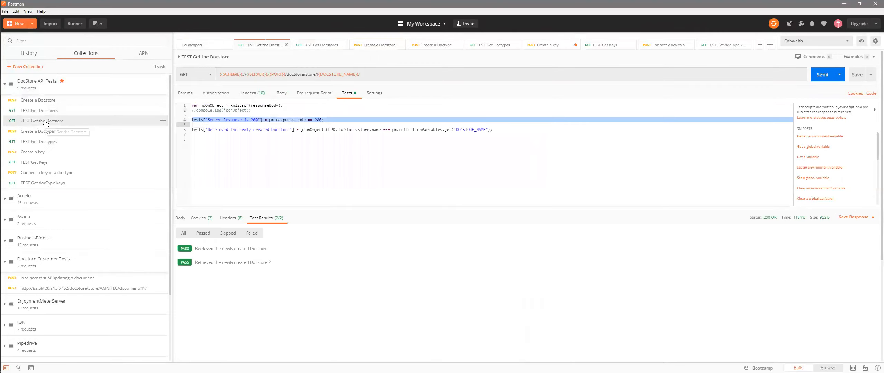
pyautogui.click(42, 103)
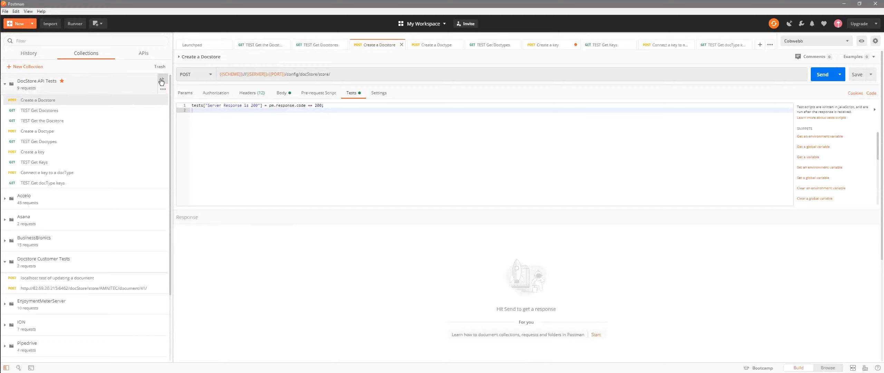
# - Show the details of the DocStore API Tests collection and open the collection for editing
pyautogui.click(161, 81)
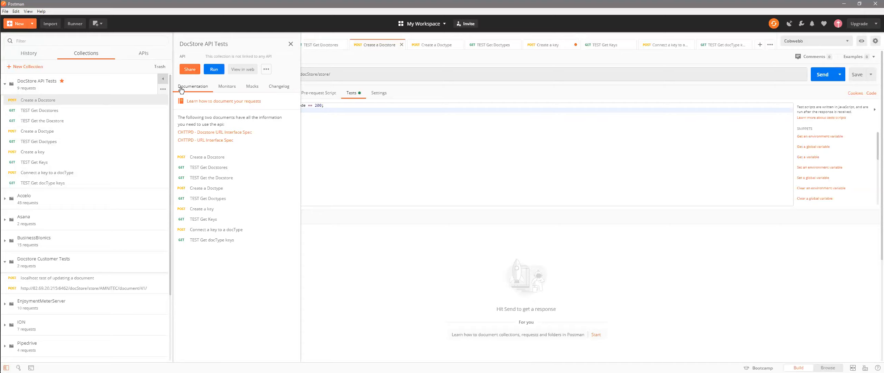
pyautogui.click(164, 91)
pyautogui.click(142, 134)
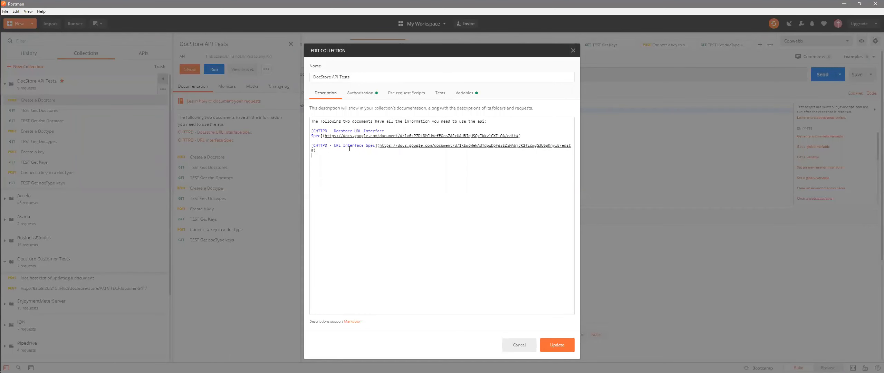
# - Review the collection's authorization settings, pre-request scripts and tests
pyautogui.click(371, 95)
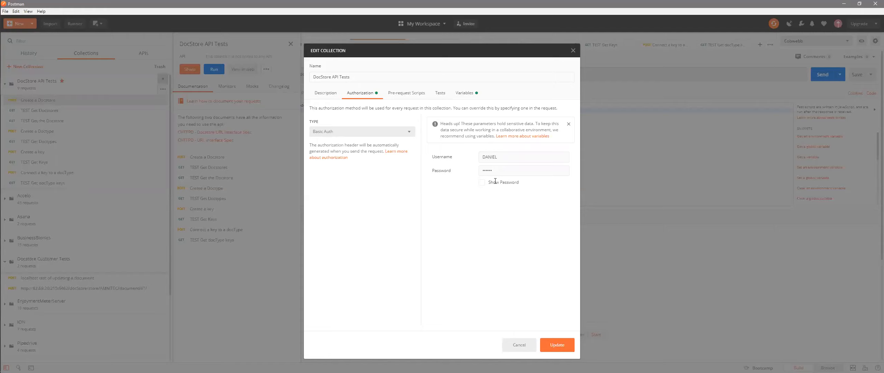
pyautogui.click(416, 97)
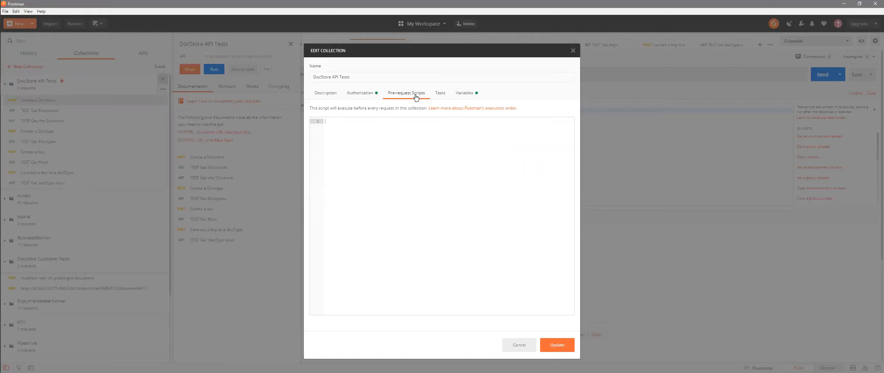
pyautogui.click(444, 96)
# - Set the collection variable DOCSTORE_NAME to testds3 and update the collection
pyautogui.click(459, 96)
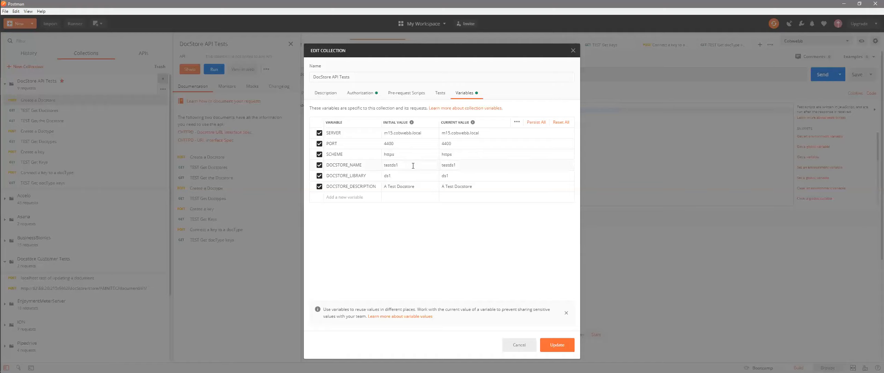
pyautogui.press('BackSpace')
pyautogui.write('3')
pyautogui.press('Return')
pyautogui.click(464, 166)
pyautogui.click(402, 167)
pyautogui.press('BackSpace')
pyautogui.write('3')
pyautogui.click(558, 345)
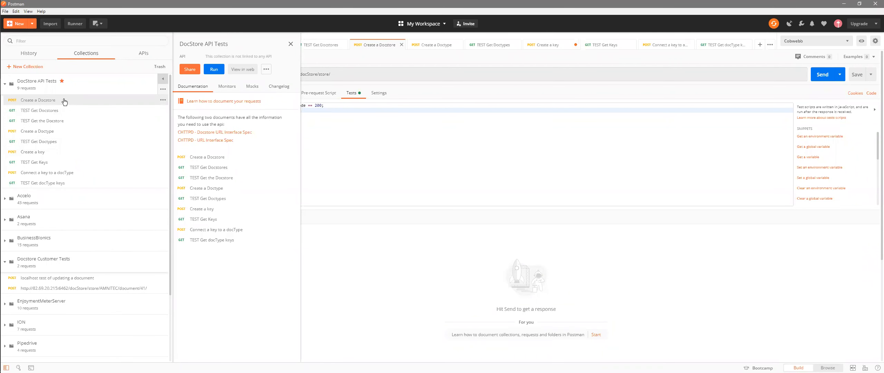
# - Close the collection details and all open request tabs, and open the Create a Docstore request afresh
pyautogui.click(76, 83)
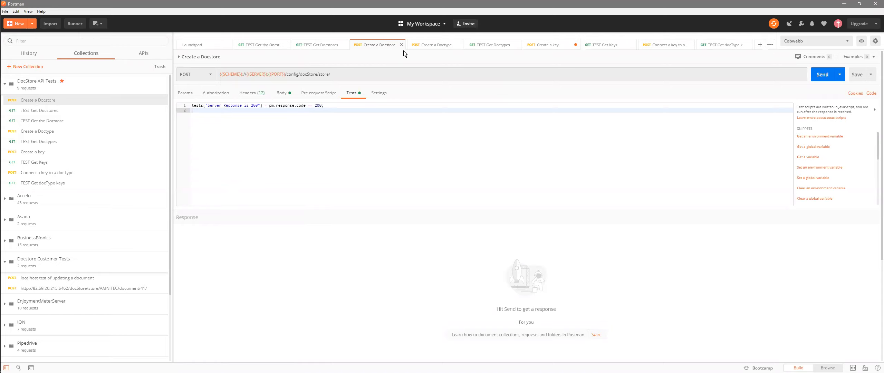
pyautogui.click(770, 44)
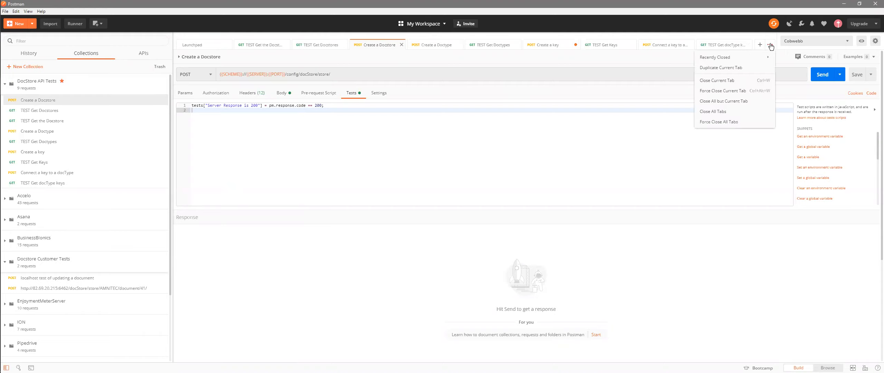
pyautogui.click(727, 112)
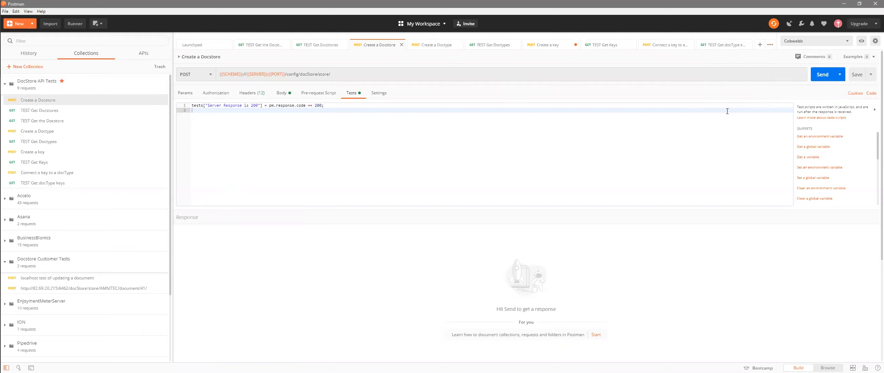
pyautogui.click(75, 102)
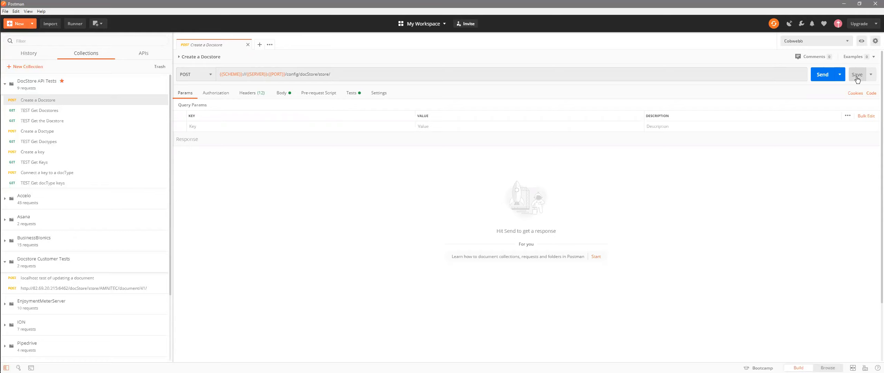
pyautogui.rightClick(78, 104)
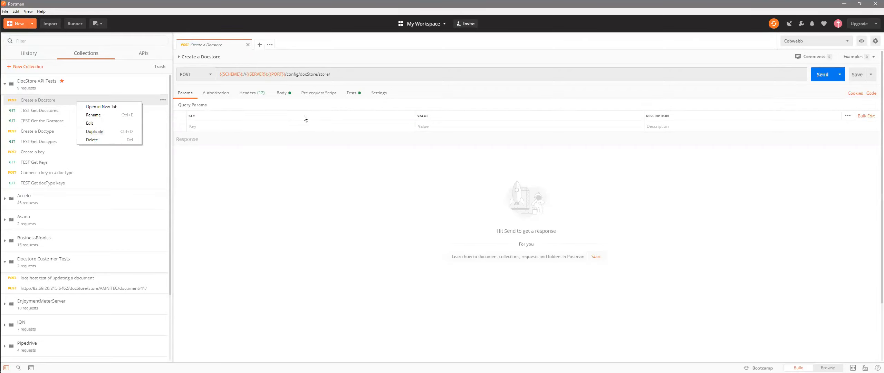
pyautogui.click(303, 204)
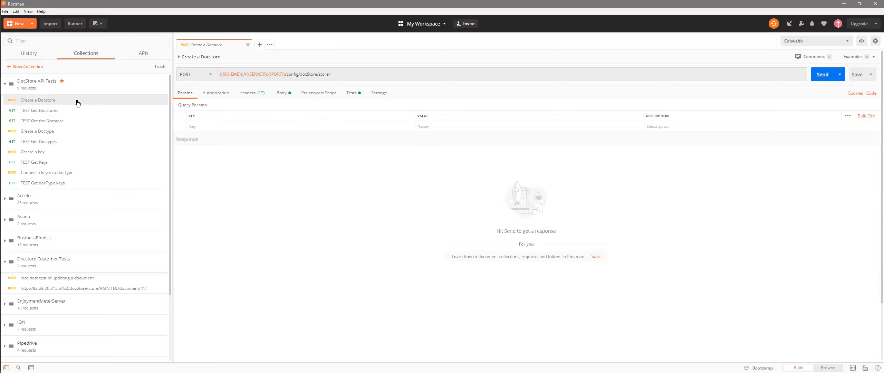
# - Review the Create a Docstore request's HTTP method, URL, authorization, headers and body parameters
pyautogui.click(211, 74)
pyautogui.click(212, 76)
pyautogui.moveTo(260, 75)
pyautogui.click(212, 96)
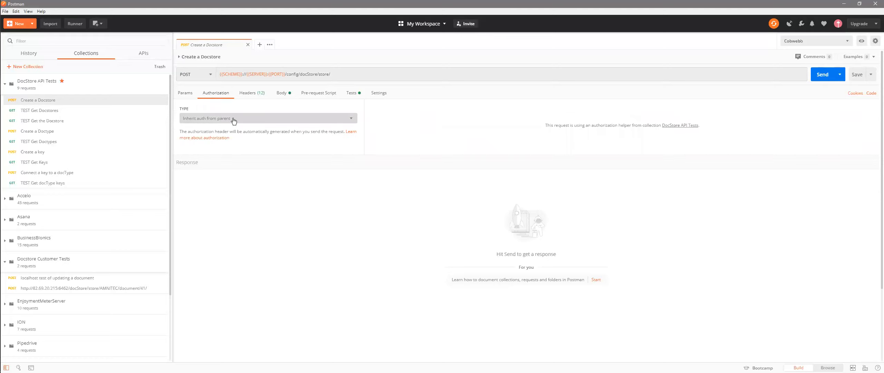
pyautogui.click(253, 96)
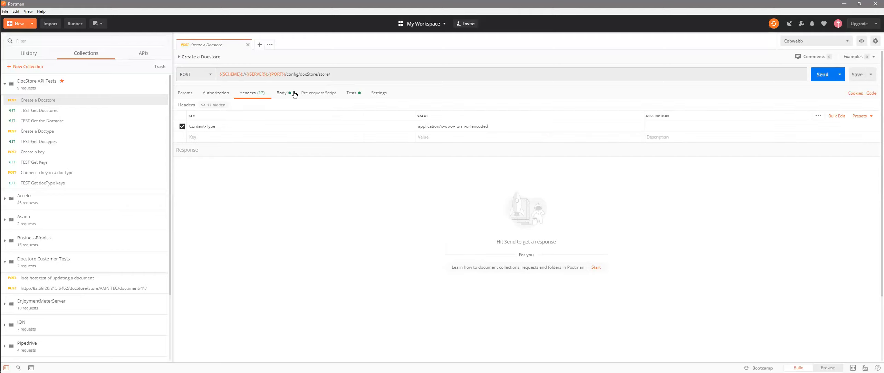
pyautogui.click(281, 96)
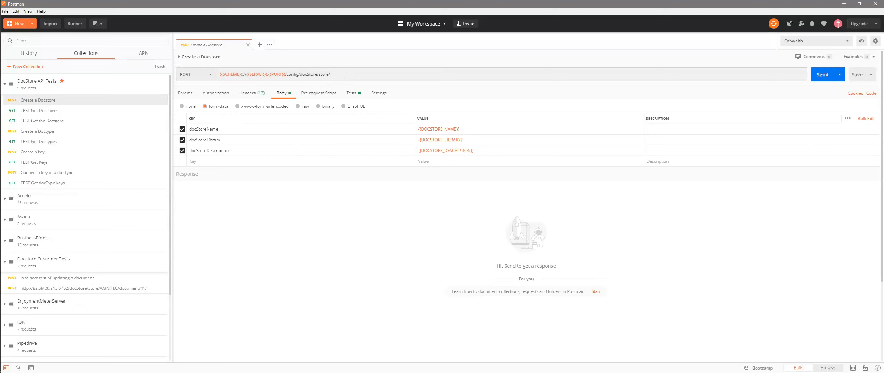
# - Check the request's body parameters against the Docstore URL Interface Spec in the browser and return to Postman
pyautogui.hotkey('alt', 'Tab')
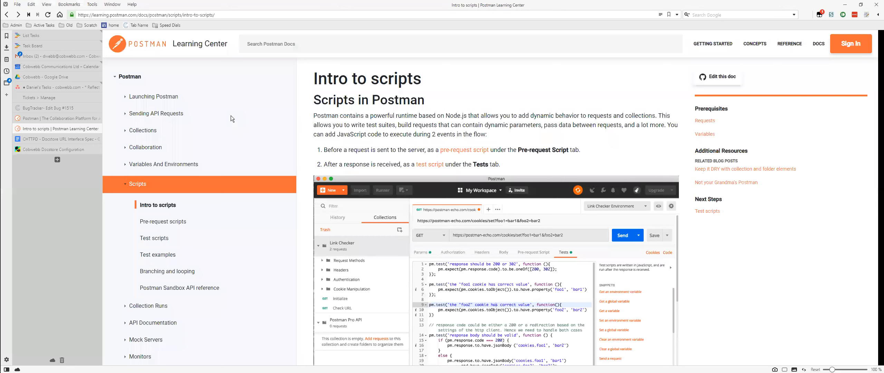
pyautogui.click(72, 138)
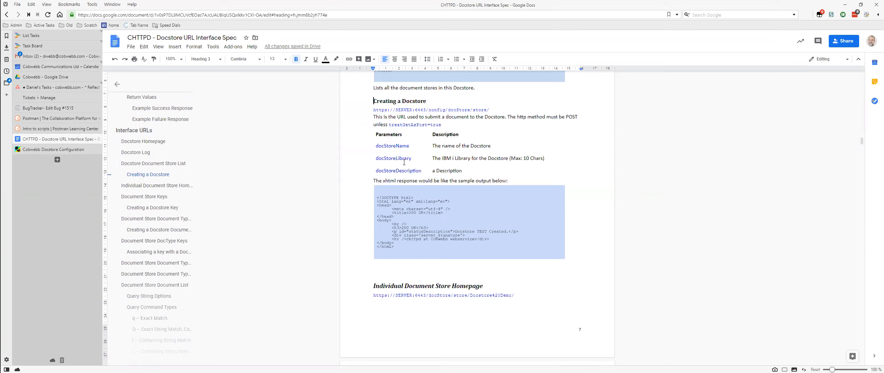
pyautogui.hotkey('alt', 'Tab')
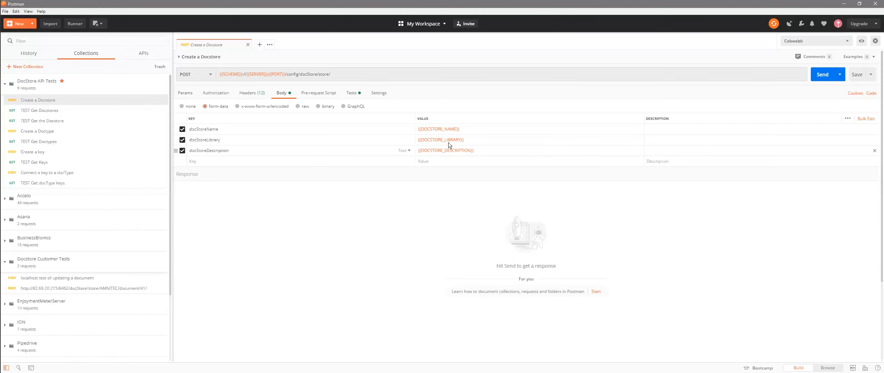
# - View the body parameters in bulk-edit form and back as key-value pairs, and review the request's pre-request script and tests
pyautogui.click(867, 119)
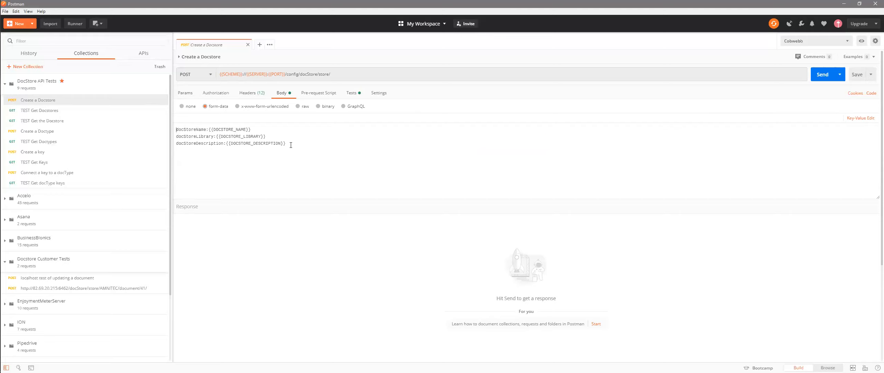
pyautogui.click(863, 117)
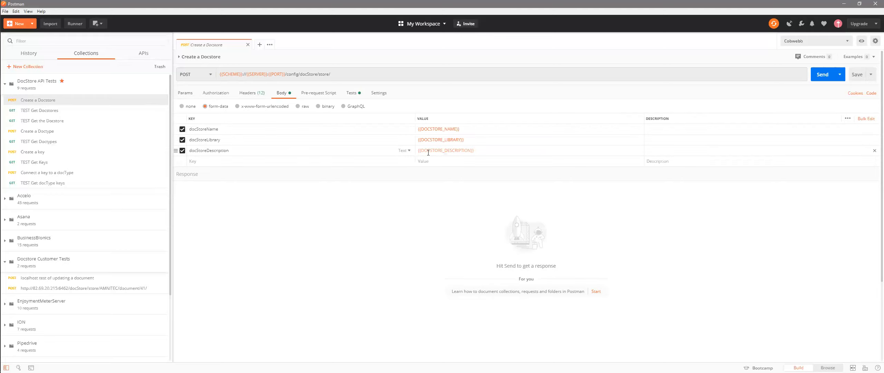
pyautogui.moveTo(426, 153)
pyautogui.click(320, 94)
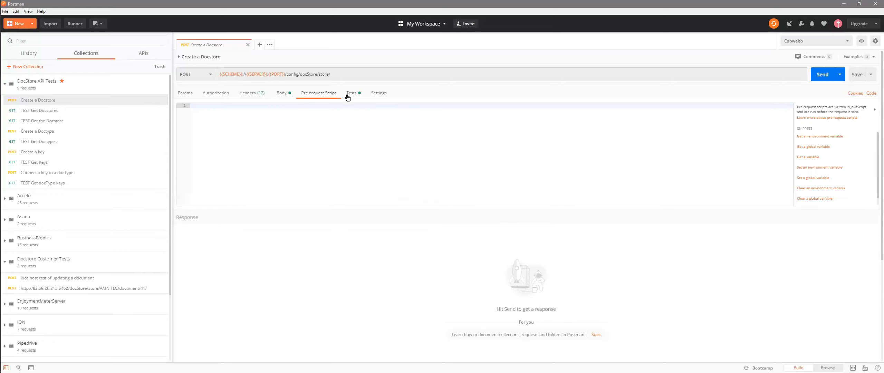
pyautogui.click(354, 97)
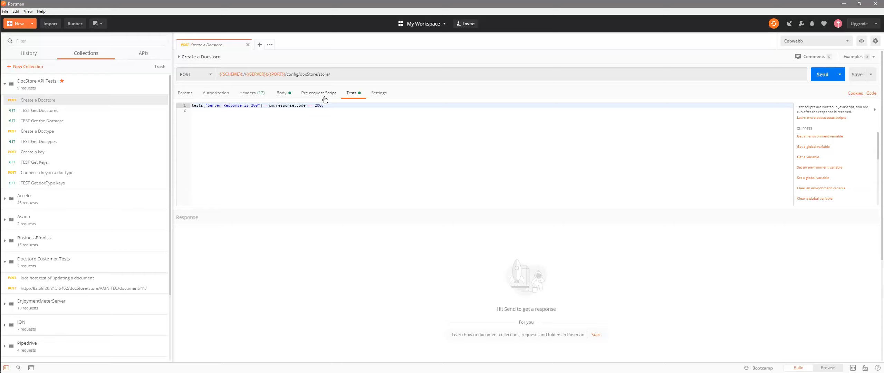
# - Send the Create a Docstore request, inspect the status text in the response body and view its test results
pyautogui.click(182, 96)
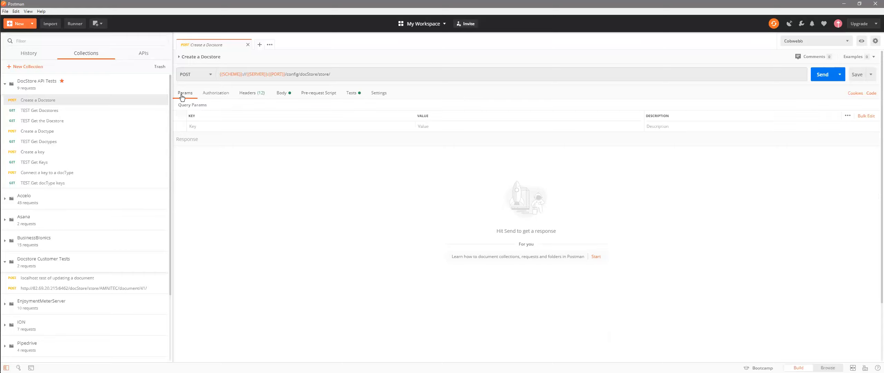
pyautogui.click(821, 76)
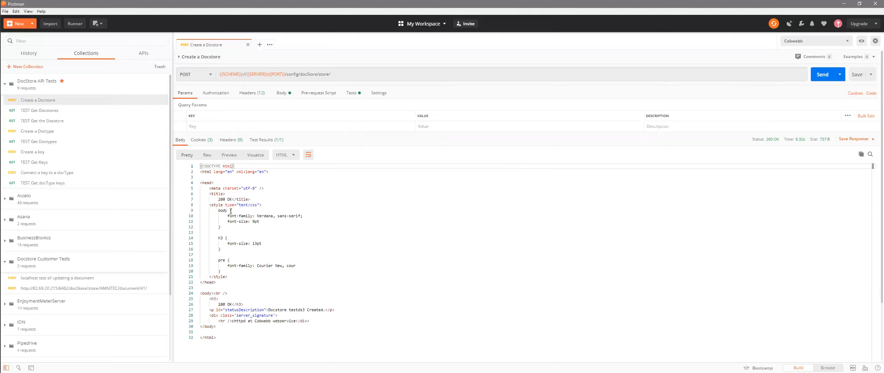
pyautogui.moveTo(218, 199); pyautogui.dragTo(234, 199)
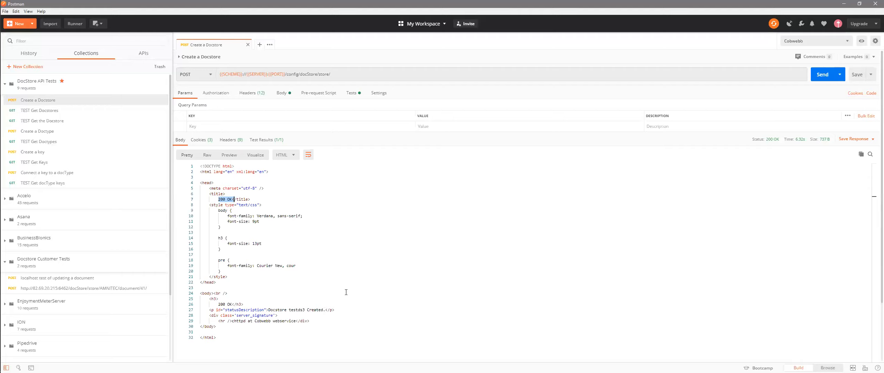
pyautogui.click(266, 141)
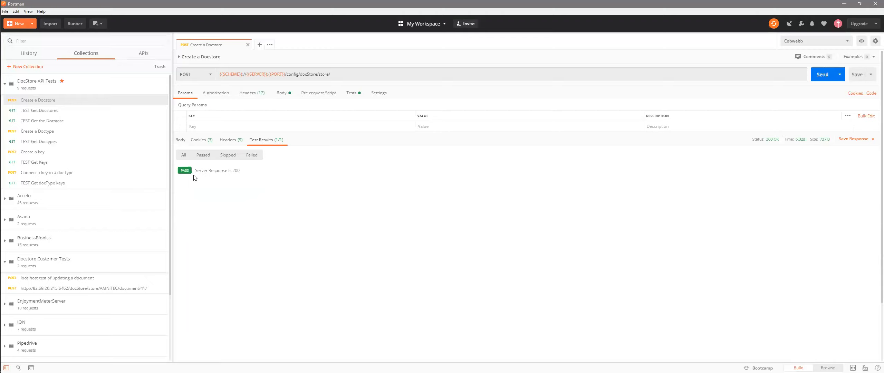
# - Review the request's test script, highlighting the condition that compares the response code with 200
pyautogui.click(351, 92)
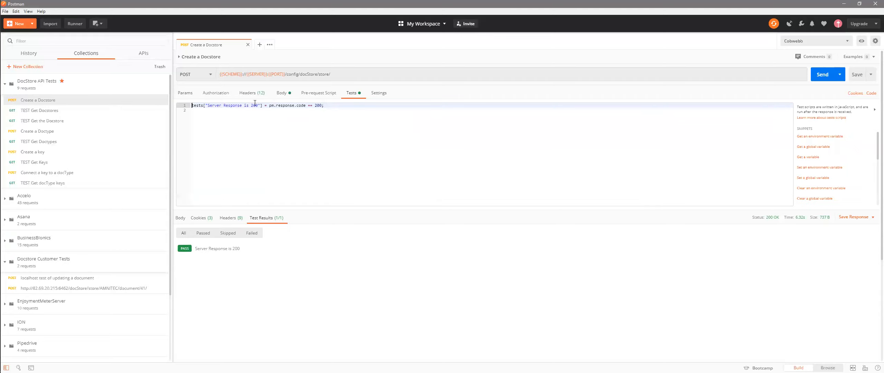
pyautogui.moveTo(269, 106); pyautogui.dragTo(321, 105)
pyautogui.click(331, 106)
# - Switch to the browser, reload the Cobwebb Docstore Configuration list and open the testds3 docstore
pyautogui.hotkey('alt', 'Tab')
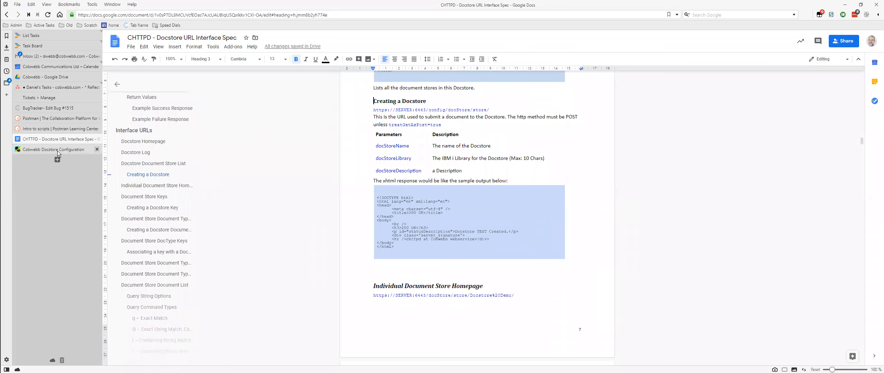
pyautogui.click(57, 151)
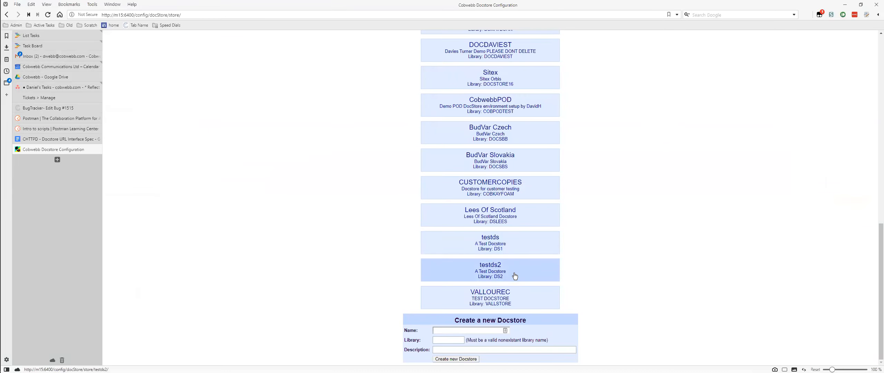
pyautogui.press('F5')
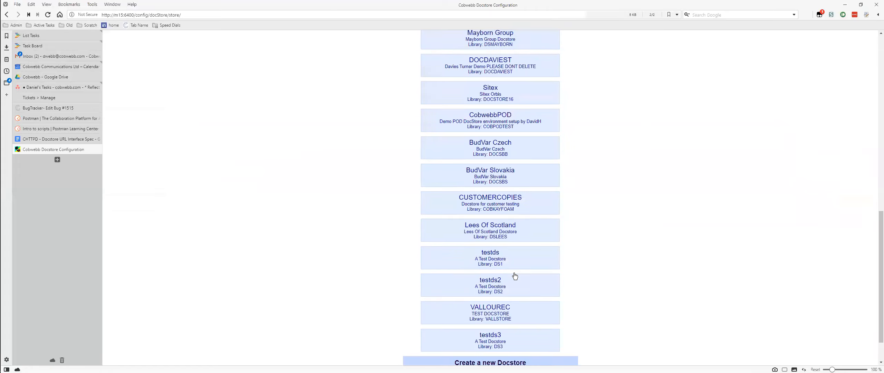
pyautogui.scroll(-1, 513, 269)
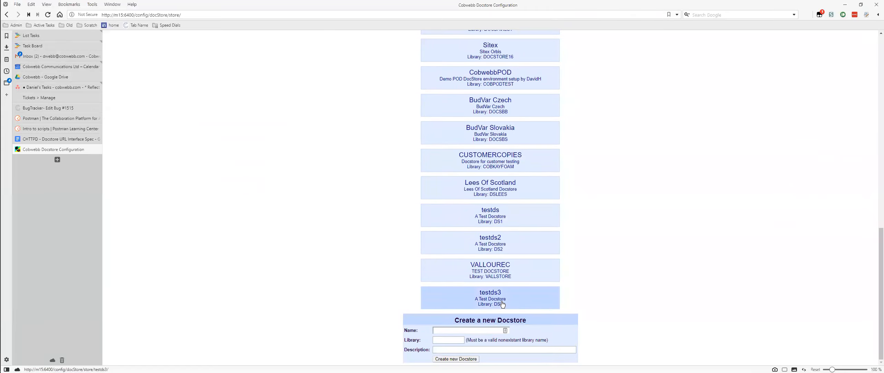
pyautogui.click(508, 297)
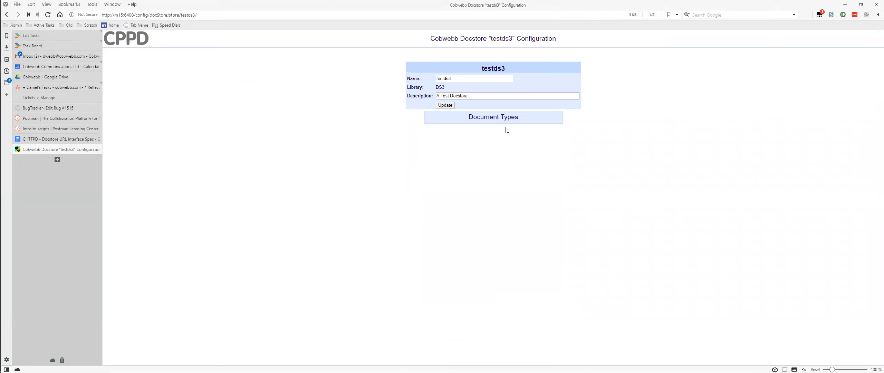
# - Return to Postman, review the Create a Doctype request's body parameters, send the request and view its test results
pyautogui.hotkey('alt', 'Tab')
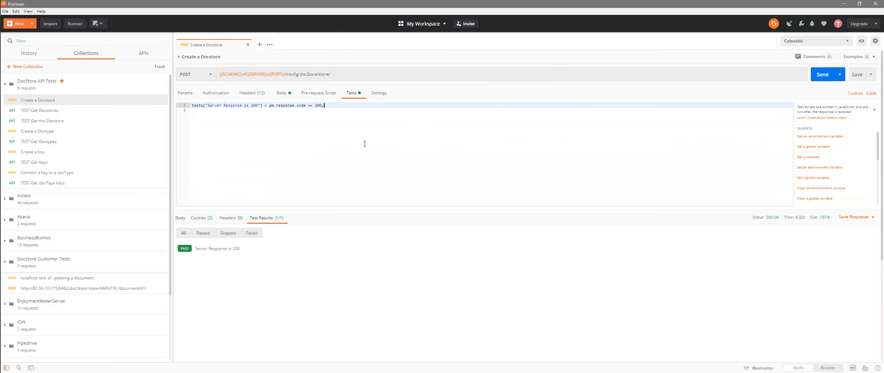
pyautogui.click(45, 110)
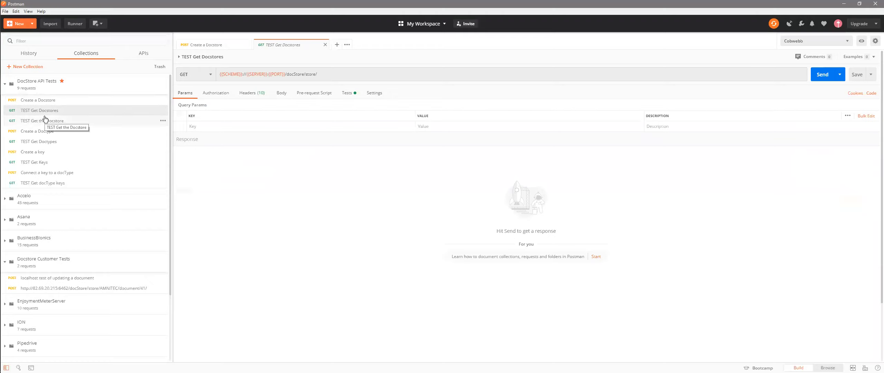
pyautogui.click(37, 132)
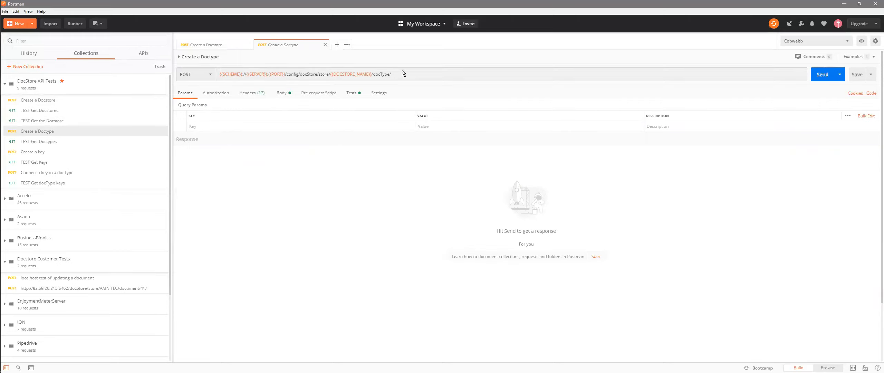
pyautogui.click(281, 93)
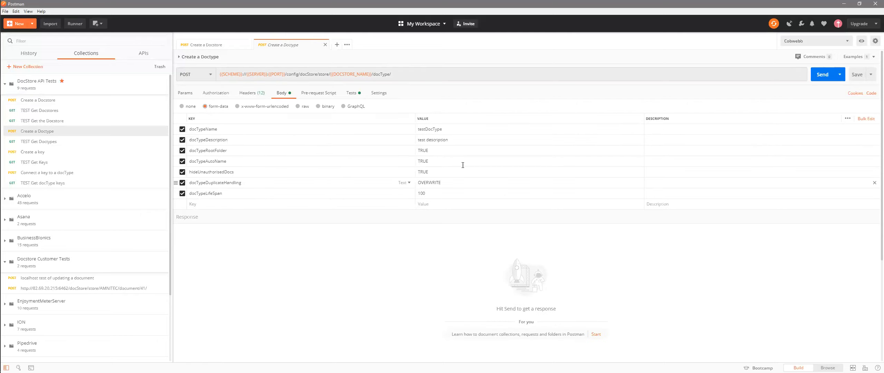
pyautogui.click(824, 75)
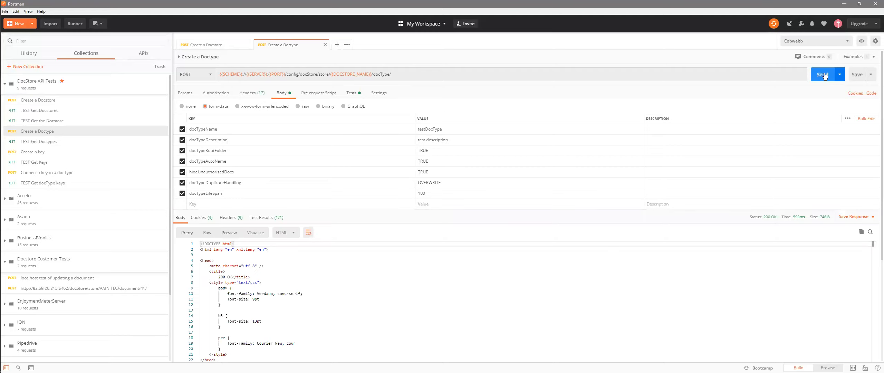
pyautogui.click(270, 217)
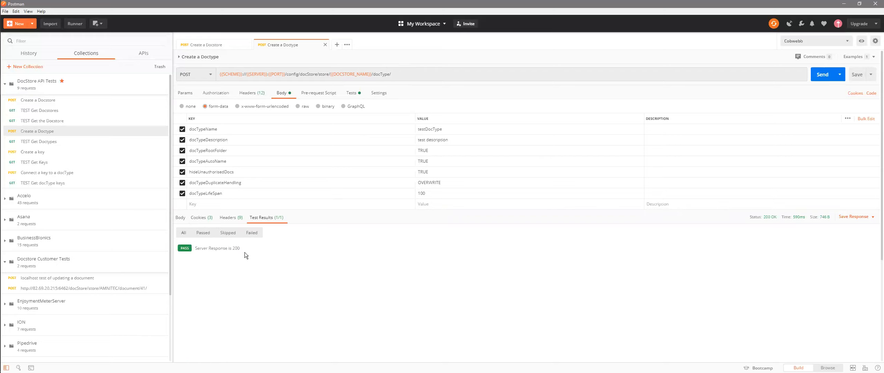
# - Send the Create a key request and check the testDocType keys page of testds3 in the browser
pyautogui.click(58, 153)
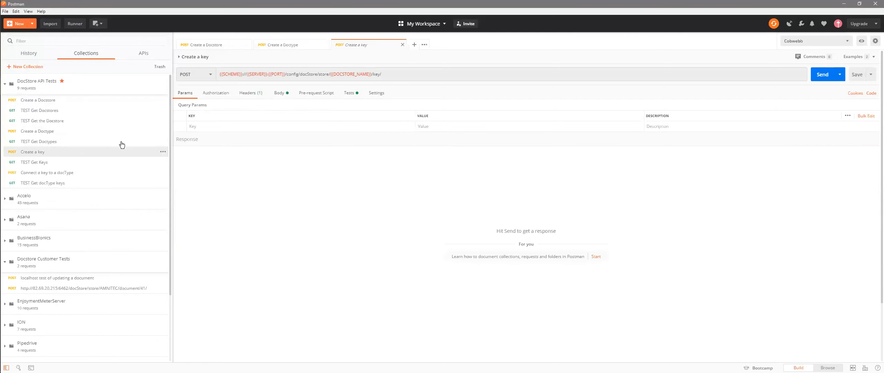
pyautogui.click(825, 75)
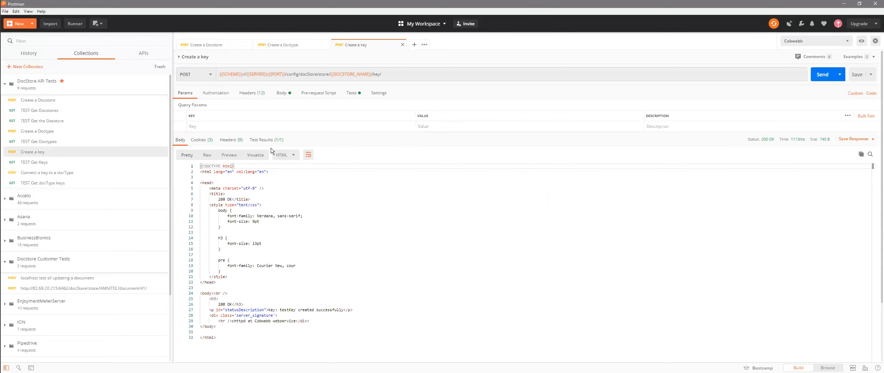
pyautogui.hotkey('alt', 'Tab')
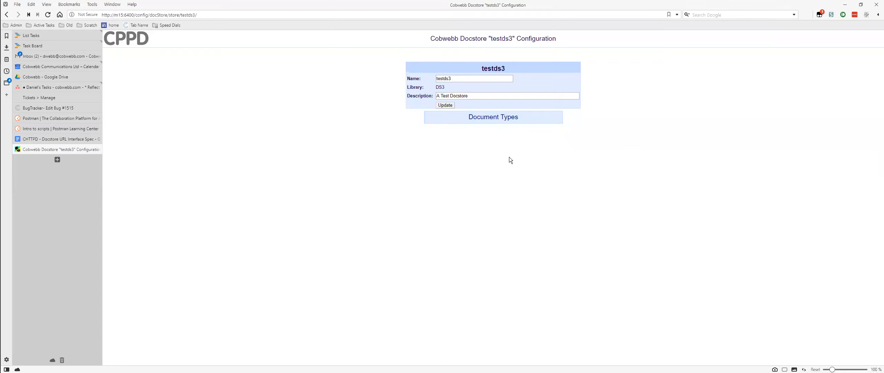
pyautogui.click(497, 118)
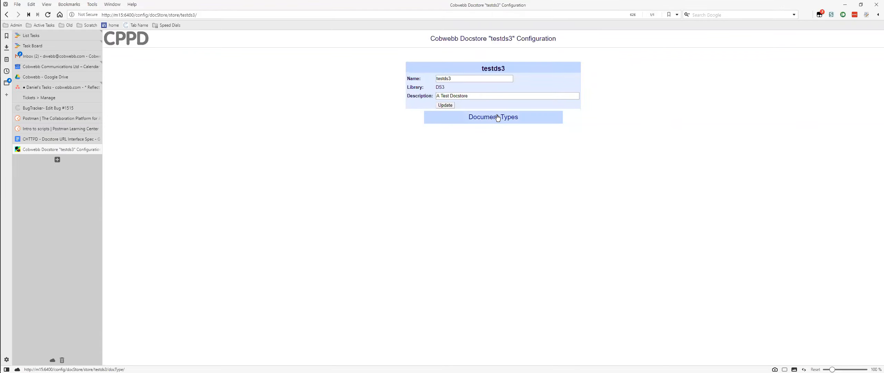
pyautogui.click(505, 82)
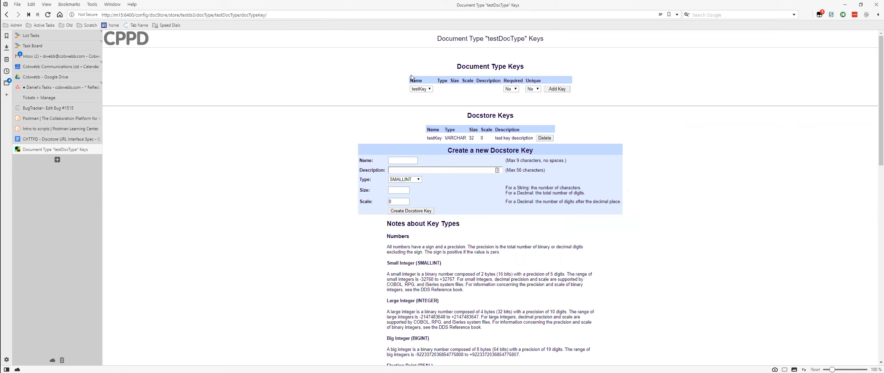
# - Return to Postman, review the body of the Connect a key to a docType request, send it and view its test results
pyautogui.press('alt')
pyautogui.hotkey('alt', 'Tab')
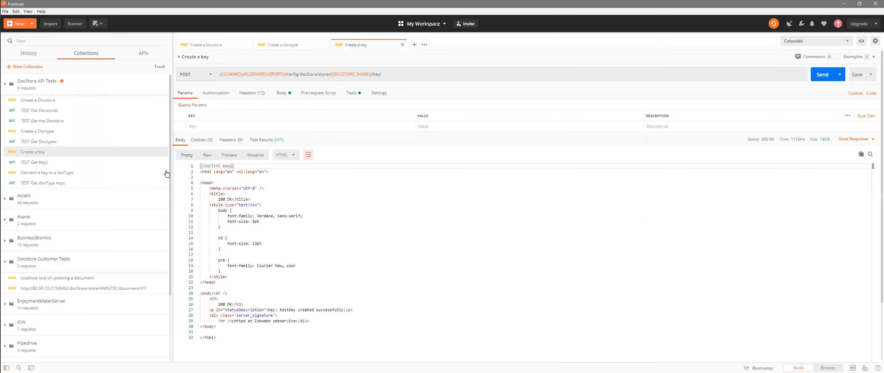
pyautogui.click(67, 172)
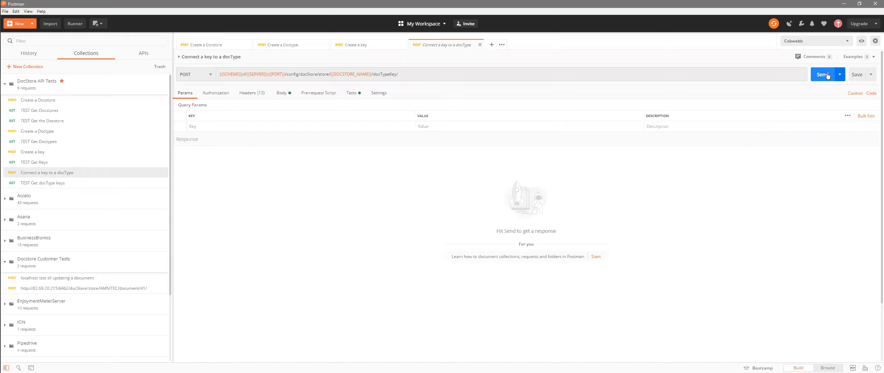
pyautogui.click(278, 93)
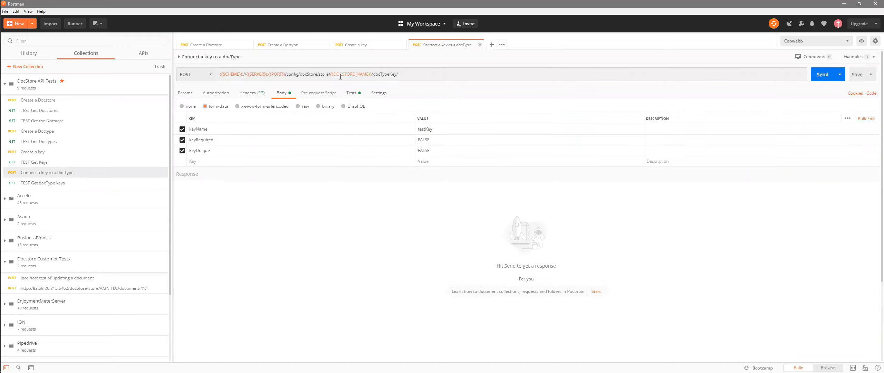
pyautogui.moveTo(333, 76)
pyautogui.click(825, 75)
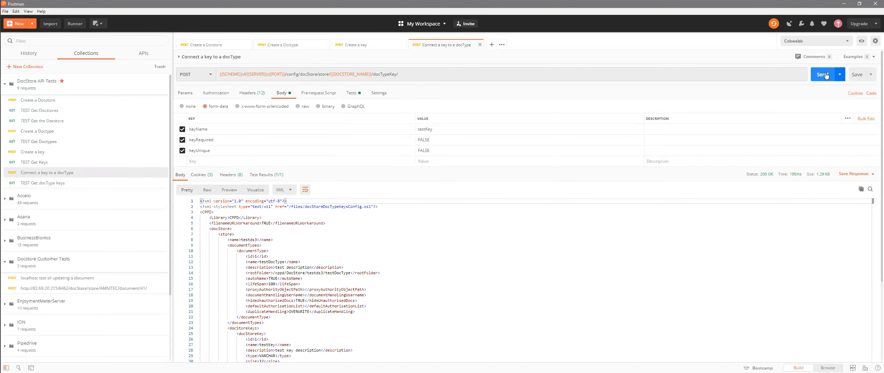
pyautogui.click(258, 175)
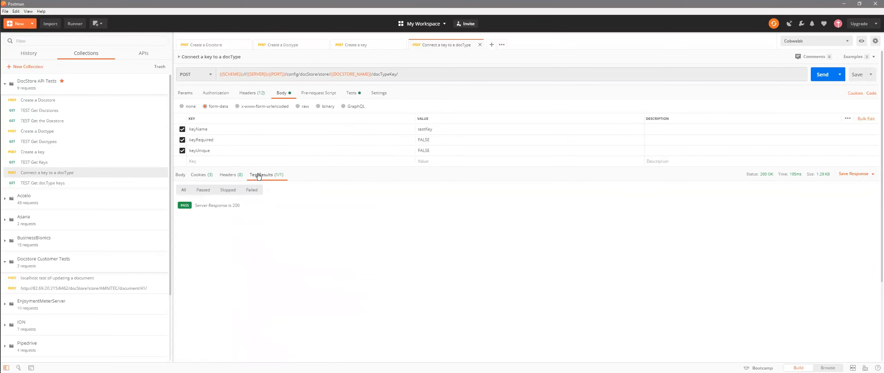
# - Reload the testDocType keys page in the browser and examine the URL, parameters and sample response for associating a key with a DocType in the Docstore URL Interface Spec
pyautogui.hotkey('alt', 'Tab')
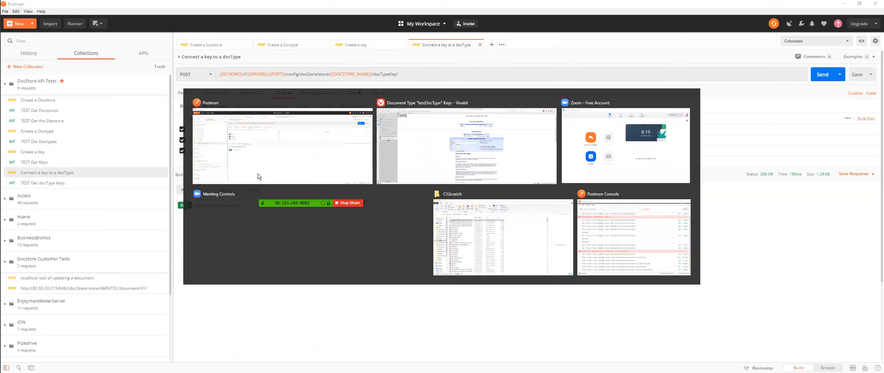
pyautogui.press('F5')
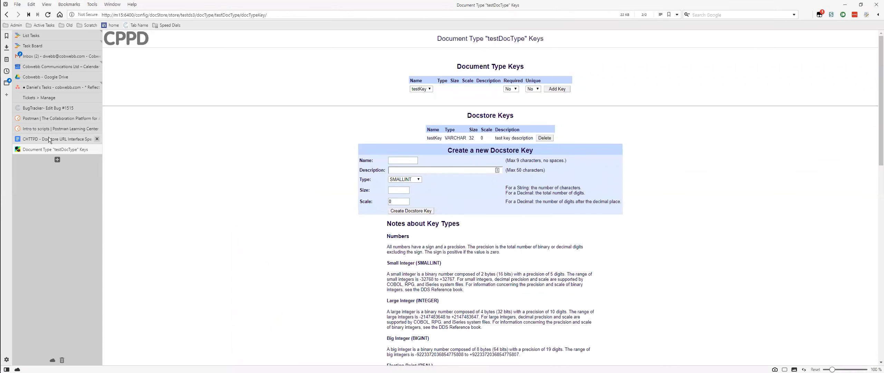
pyautogui.click(49, 141)
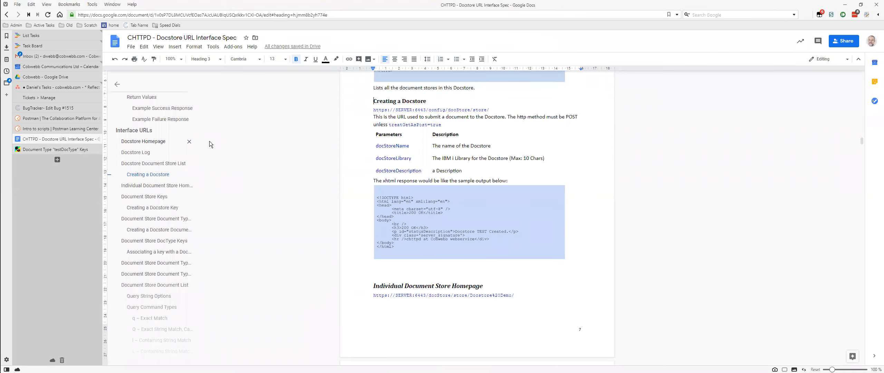
pyautogui.click(164, 254)
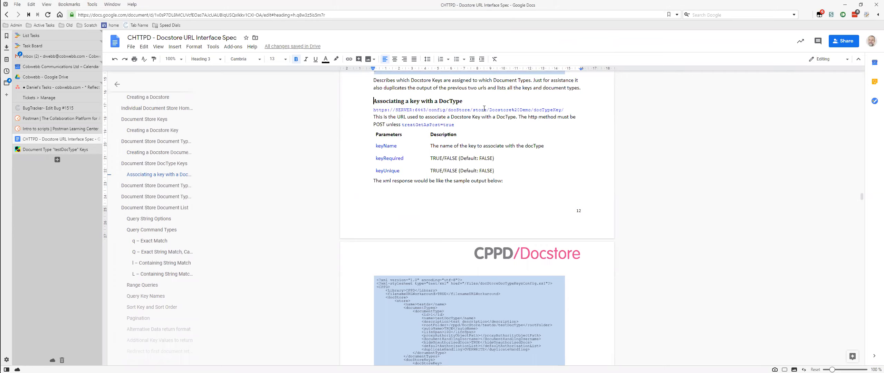
pyautogui.scroll(-2, 486, 138)
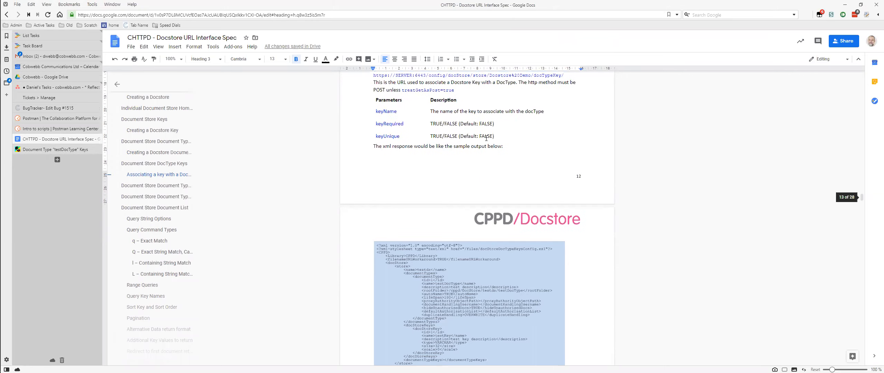
pyautogui.scroll(8, 486, 138)
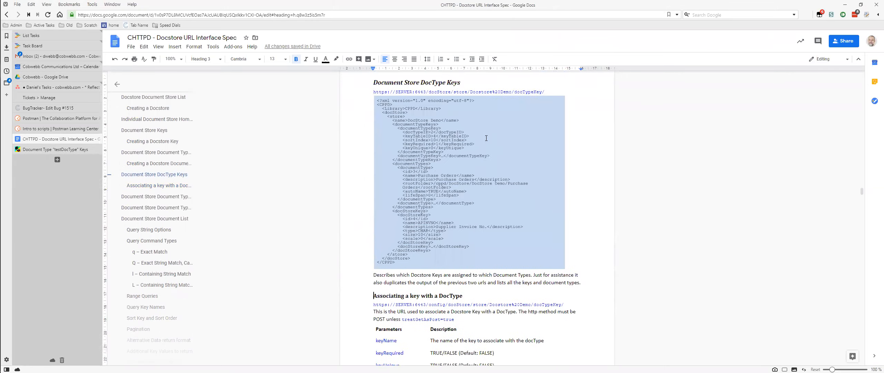
pyautogui.scroll(-3, 486, 139)
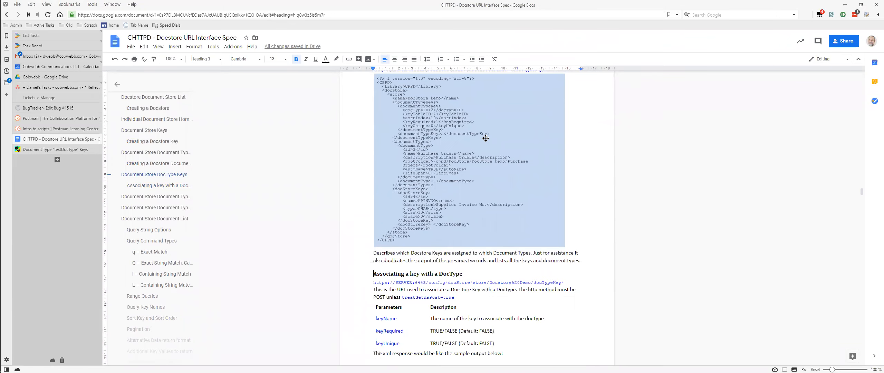
pyautogui.scroll(-6, 485, 138)
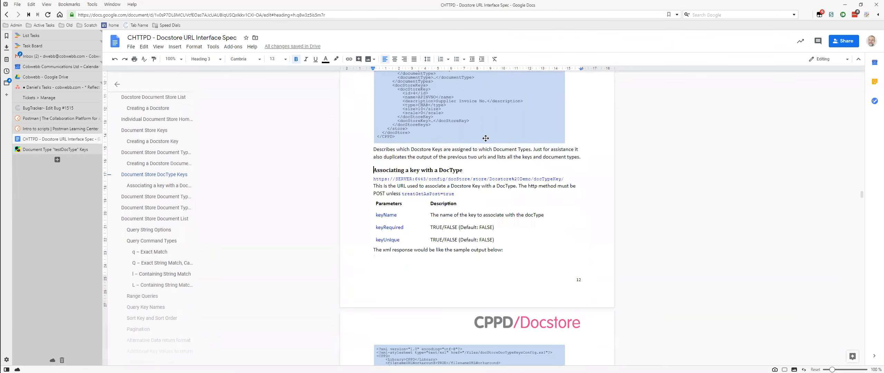
pyautogui.scroll(-9, 486, 139)
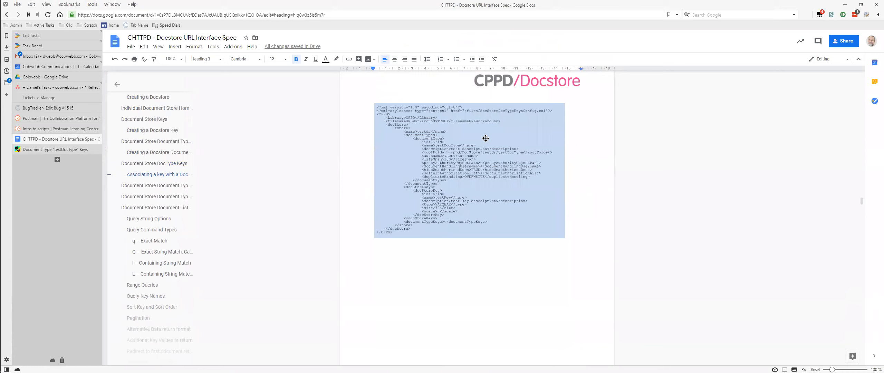
# - Compare the Connect a key to a docType request with the spec and insert docType/testDocType before docTypeKey in its URL
pyautogui.scroll(-3, 486, 138)
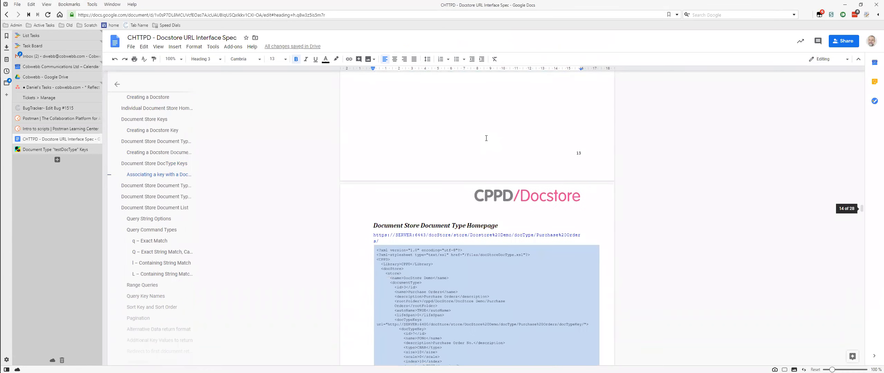
pyautogui.hotkey('alt', 'Tab')
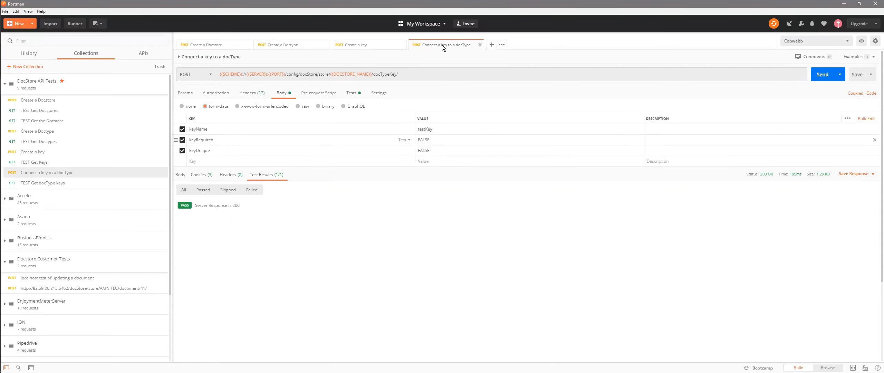
pyautogui.hotkey('alt', 'Tab')
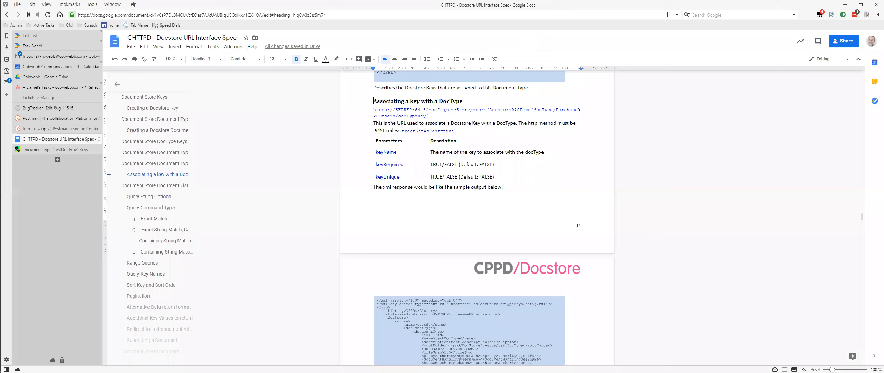
pyautogui.hotkey('alt', 'Tab')
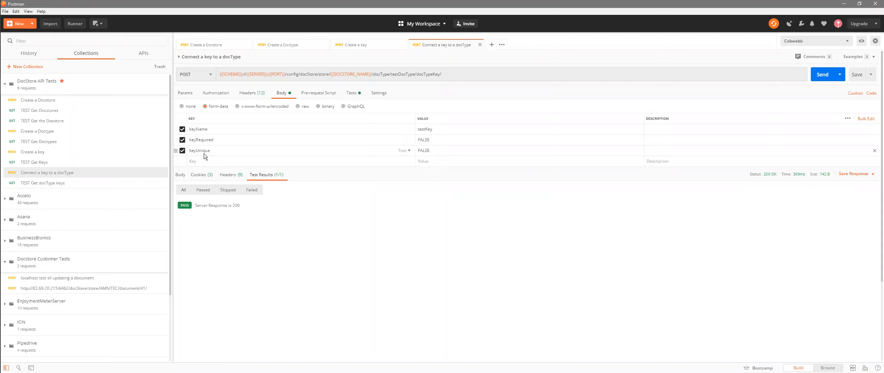
# - Check the testDocType name in the request URL against docTypeName in Create a Doctype, and send the Connect a key to a docType request
pyautogui.doubleClick(399, 76)
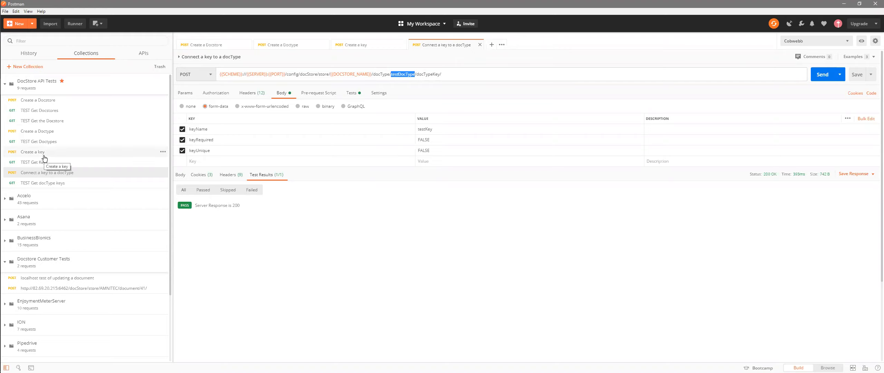
pyautogui.click(50, 133)
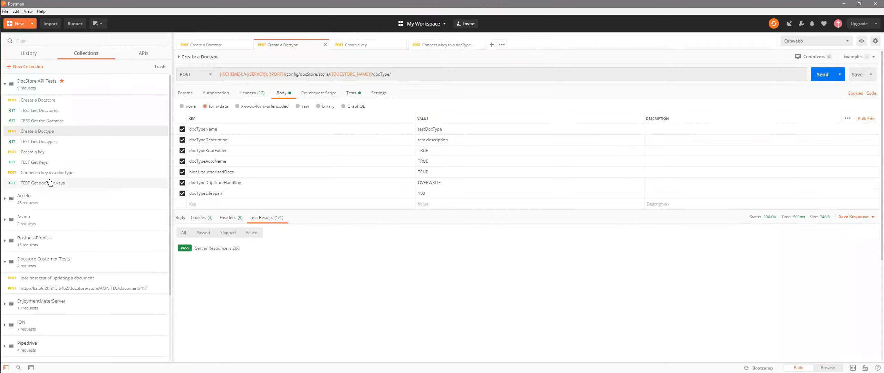
pyautogui.doubleClick(447, 131)
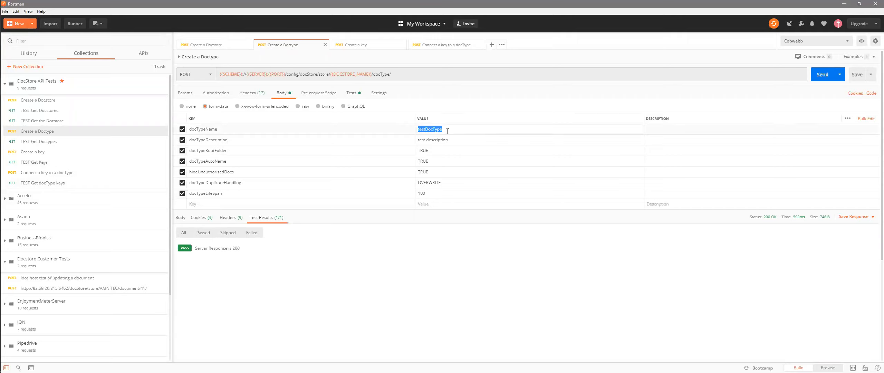
pyautogui.click(65, 172)
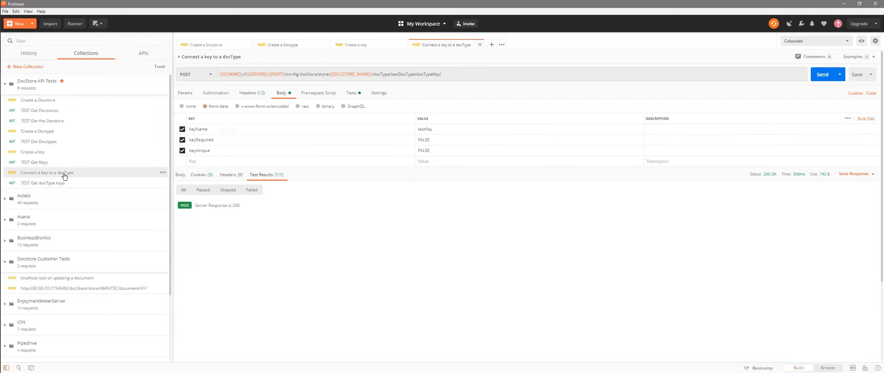
pyautogui.doubleClick(402, 75)
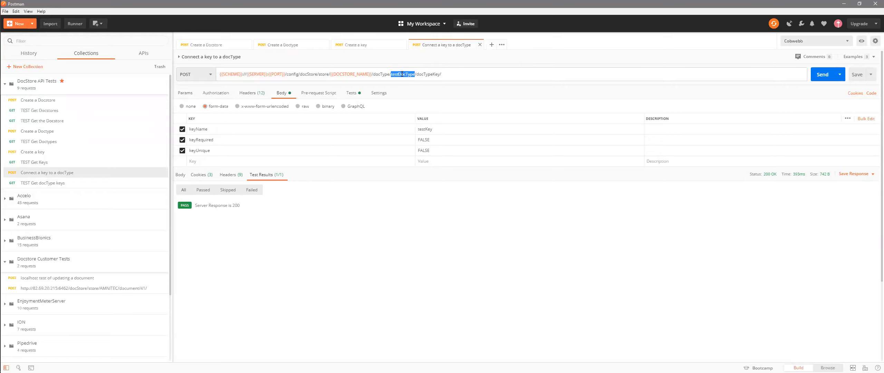
pyautogui.click(822, 75)
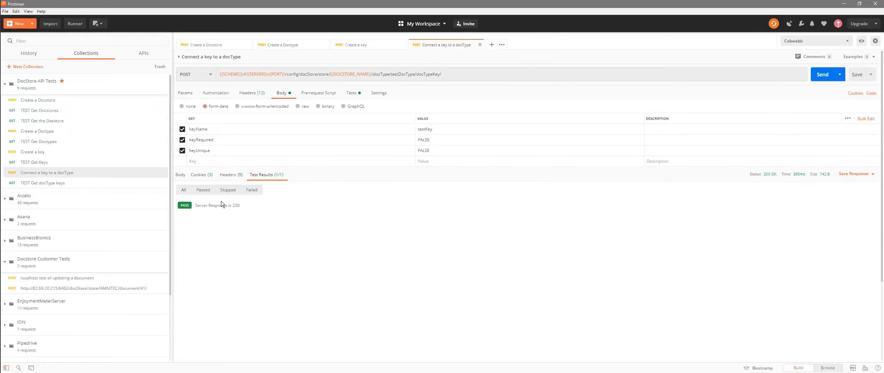
# - Switch to the testDocType keys page in the browser and add testKey as a document type key
pyautogui.hotkey('alt', 'Tab')
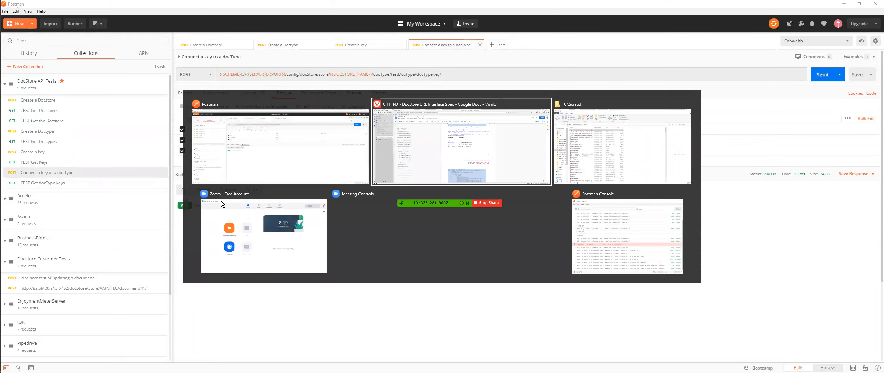
pyautogui.click(66, 152)
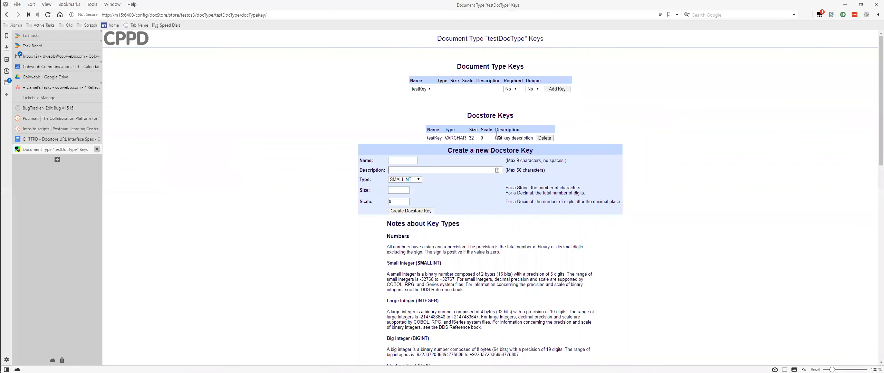
pyautogui.click(570, 92)
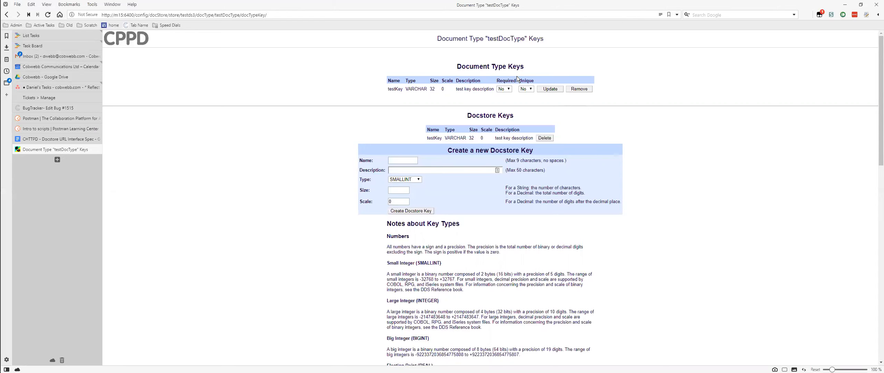
# - Return to Postman, open the test script of TEST Get Docstores, send the request and examine the xml2Json line
pyautogui.hotkey('alt', 'Tab')
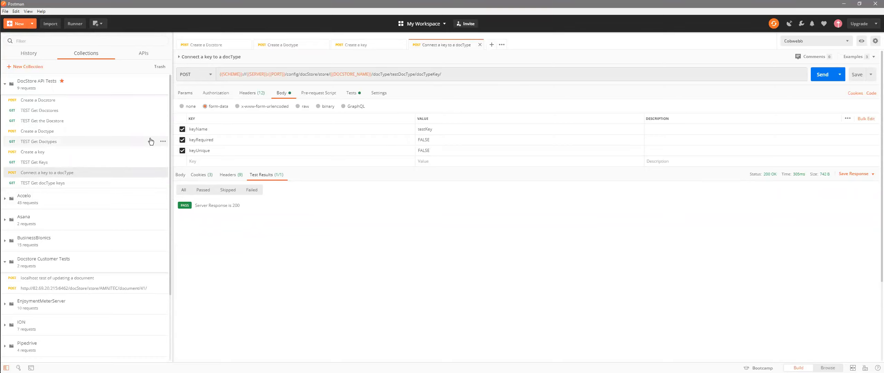
pyautogui.click(25, 109)
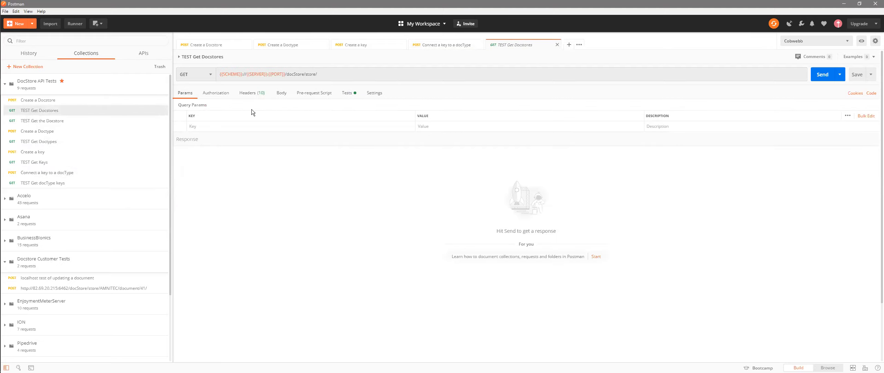
pyautogui.click(348, 93)
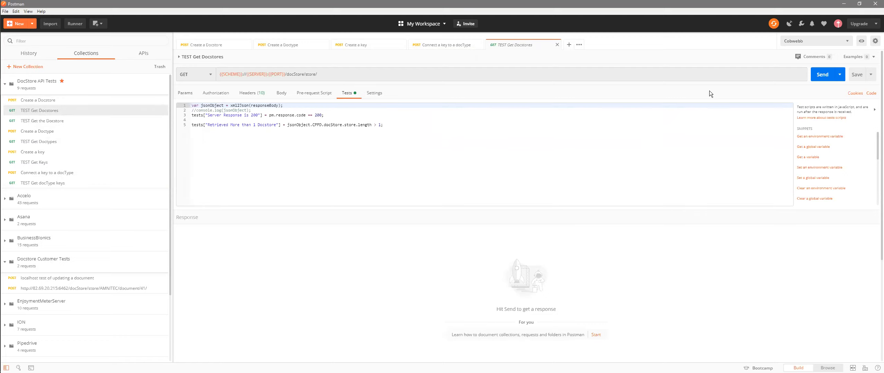
pyautogui.click(823, 75)
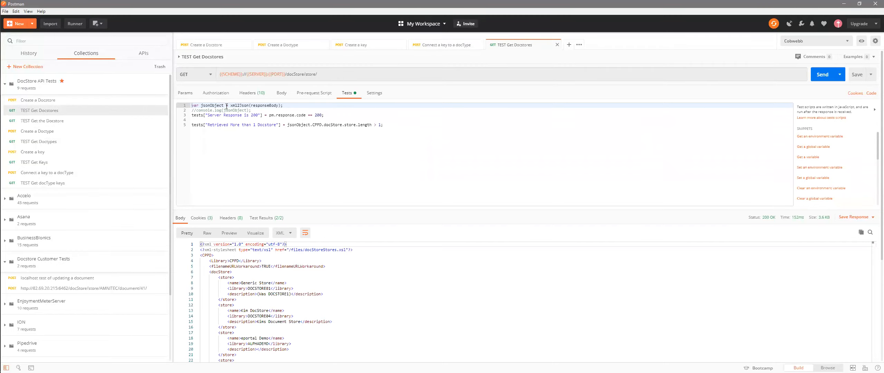
pyautogui.moveTo(289, 106); pyautogui.dragTo(153, 109)
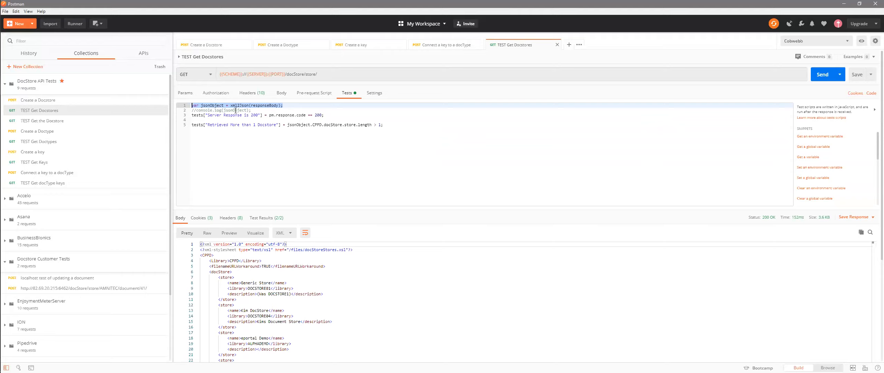
# - Review the logged requests in the Postman Console, close it, and examine the response code check in the test script
pyautogui.click(28, 12)
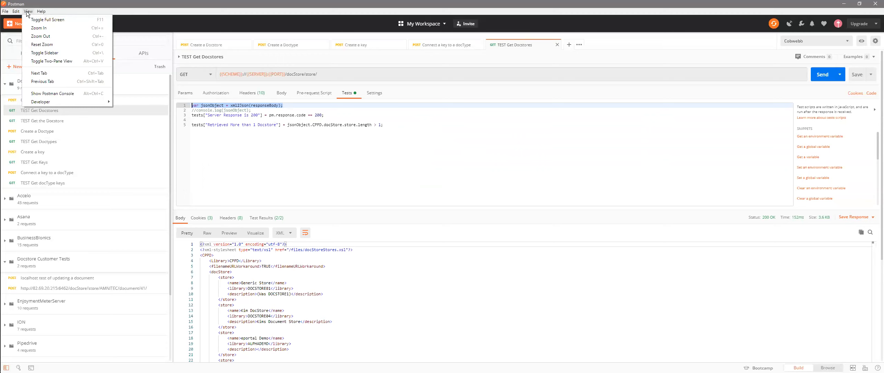
pyautogui.click(52, 93)
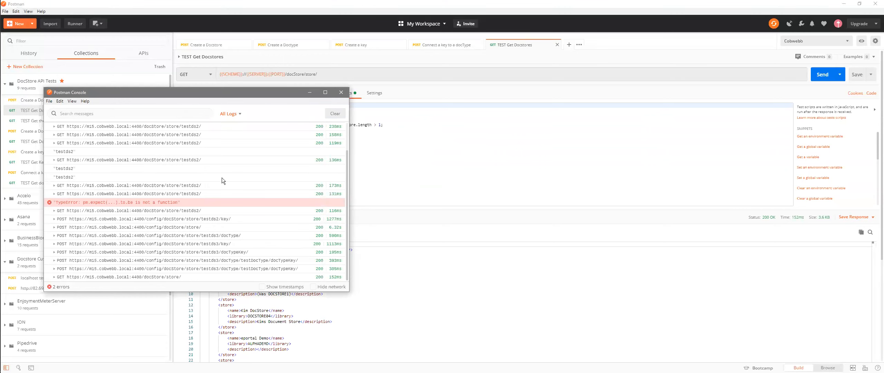
pyautogui.scroll(2, 221, 177)
pyautogui.scroll(-2, 221, 177)
pyautogui.click(345, 93)
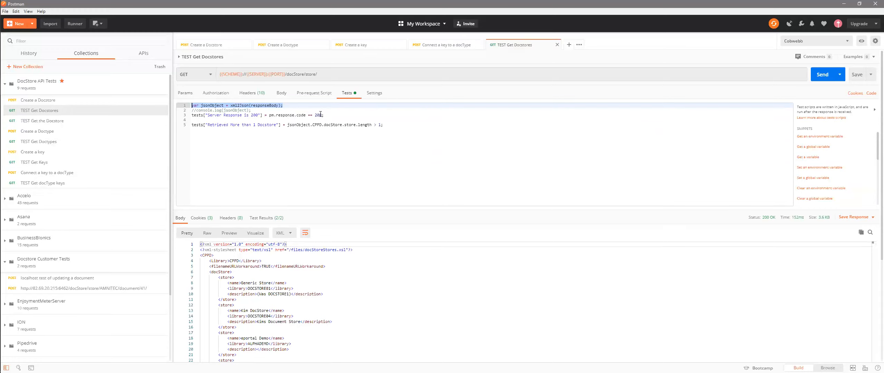
pyautogui.click(321, 121)
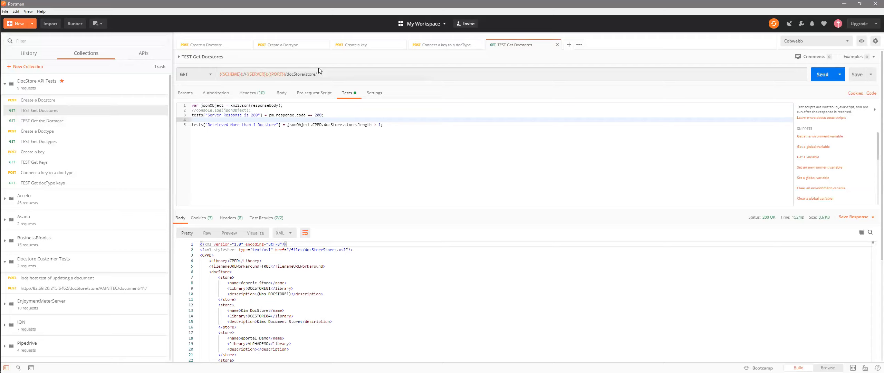
pyautogui.doubleClick(317, 115)
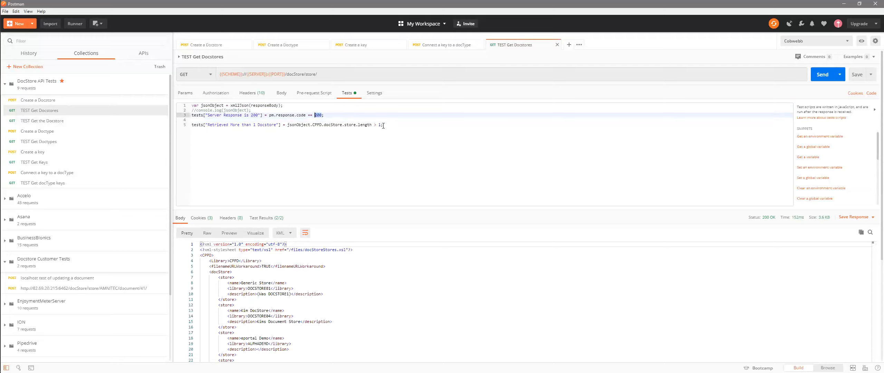
# - Open the test script of the TEST Get the Docstore request and send the request
pyautogui.click(61, 122)
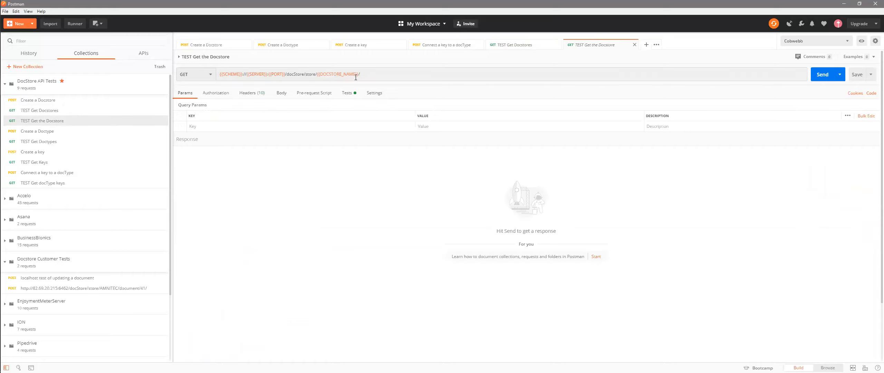
pyautogui.click(349, 93)
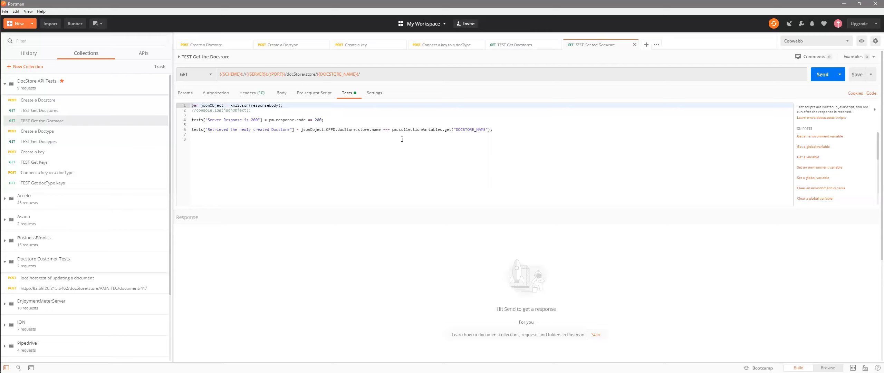
pyautogui.click(823, 74)
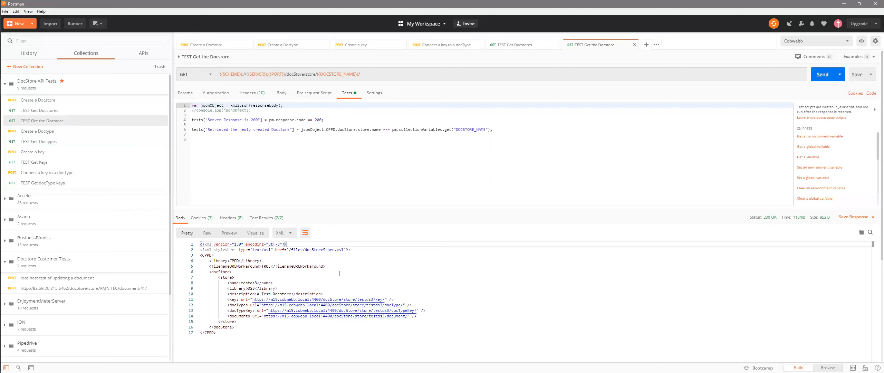
# - Trace the CPPD, docStore, store and name elements in the XML response and match them to the jsonObject path in the test script
pyautogui.doubleClick(208, 255)
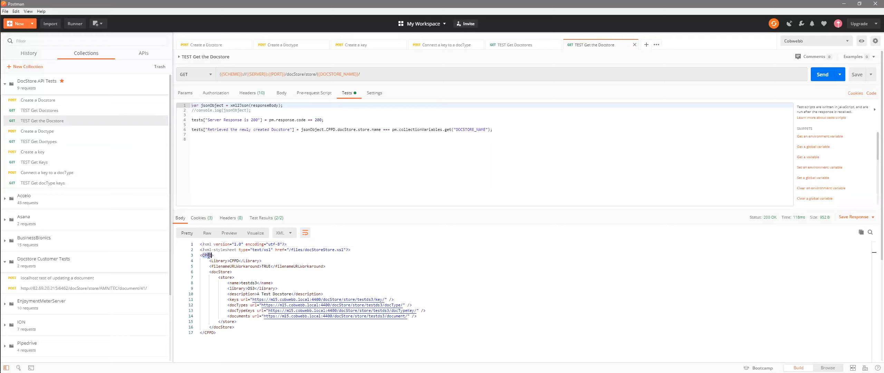
pyautogui.doubleClick(222, 272)
pyautogui.doubleClick(226, 277)
pyautogui.doubleClick(235, 283)
pyautogui.doubleClick(248, 282)
pyautogui.doubleClick(332, 129)
pyautogui.doubleClick(346, 129)
pyautogui.doubleClick(364, 130)
pyautogui.doubleClick(376, 130)
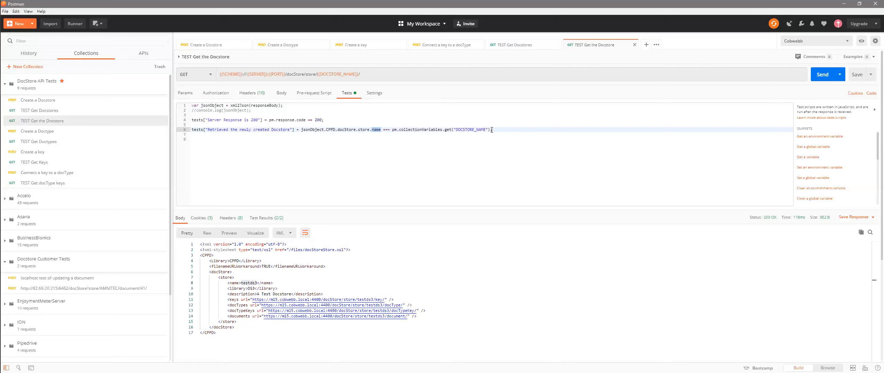
# - Review the test scripts of the TEST Get Doctypes, TEST Get Keys and TEST Get docType keys requests
pyautogui.click(35, 141)
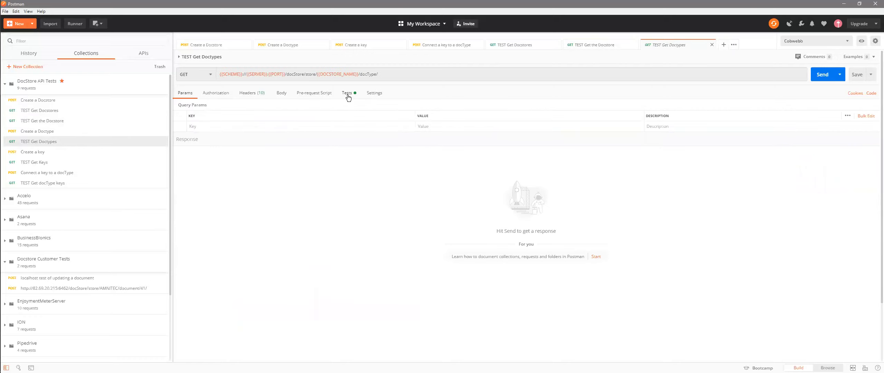
pyautogui.click(347, 94)
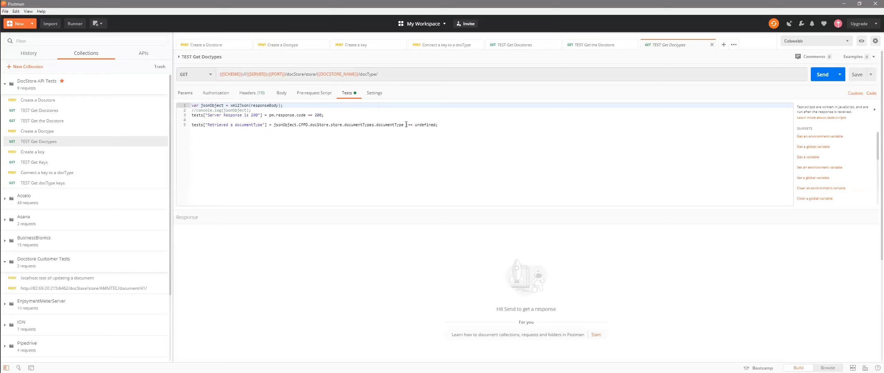
pyautogui.click(40, 163)
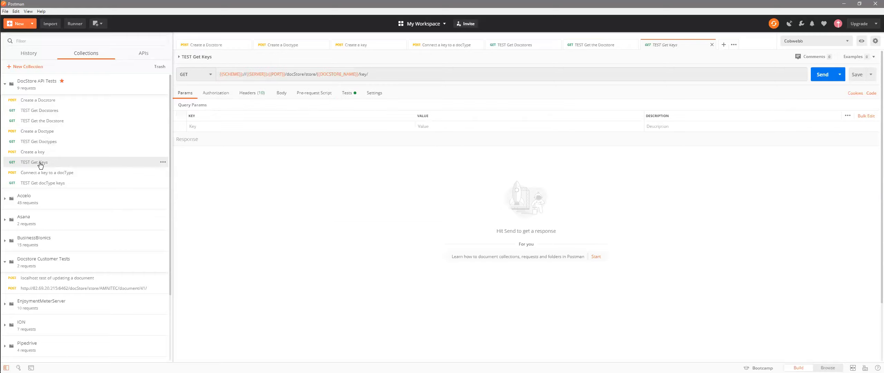
pyautogui.click(351, 94)
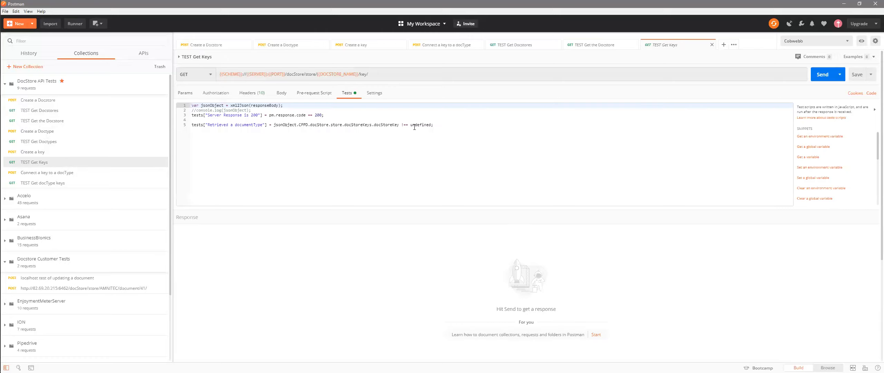
pyautogui.click(52, 183)
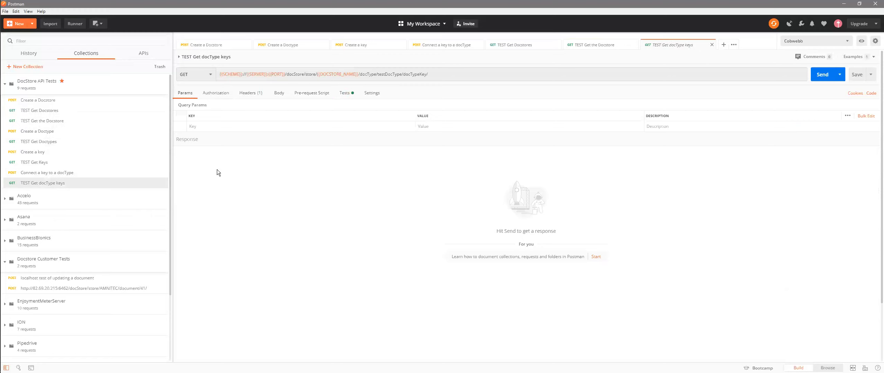
pyautogui.click(347, 93)
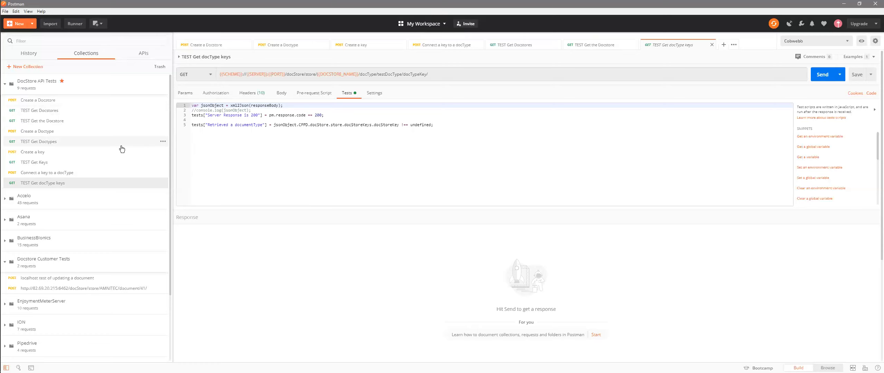
# - Switch to the browser, search Google Drive for "postman notes" and open the Postman Notes document
pyautogui.hotkey('alt', 'Tab')
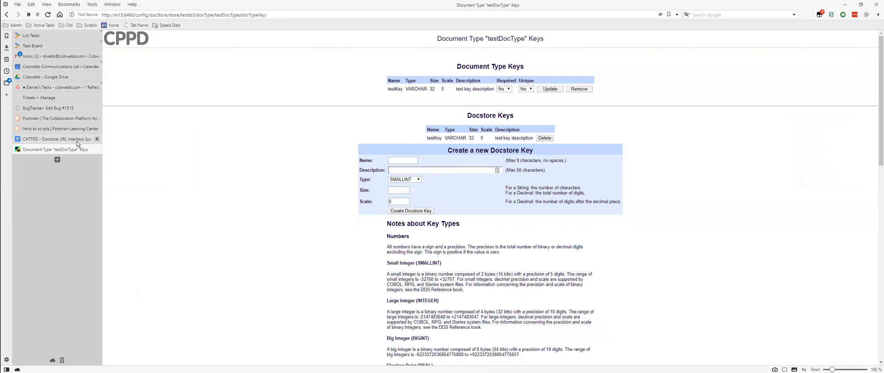
pyautogui.click(77, 141)
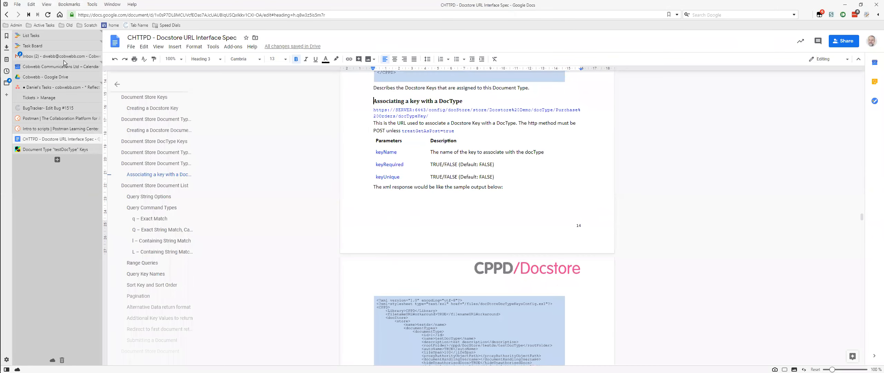
pyautogui.click(60, 78)
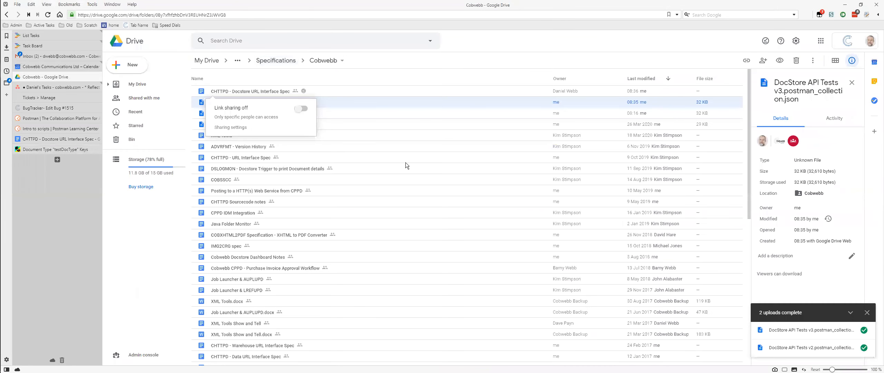
pyautogui.click(254, 39)
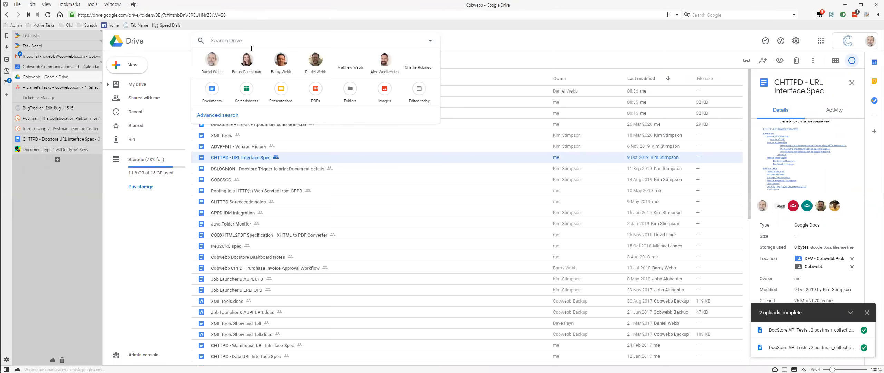
pyautogui.write('postman notes')
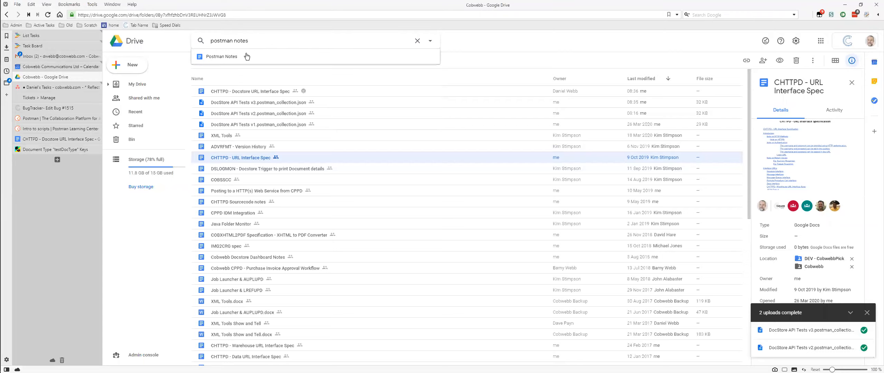
pyautogui.click(243, 57)
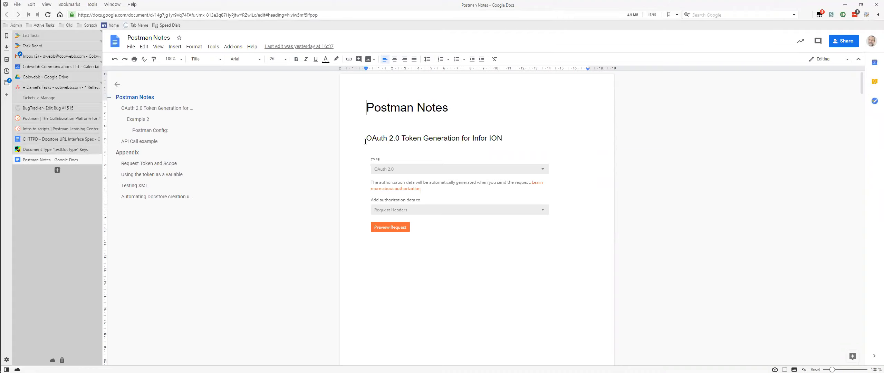
# - Review the Testing XML section and the section on automating Docstore creation using scripts in the Postman Notes
pyautogui.click(135, 185)
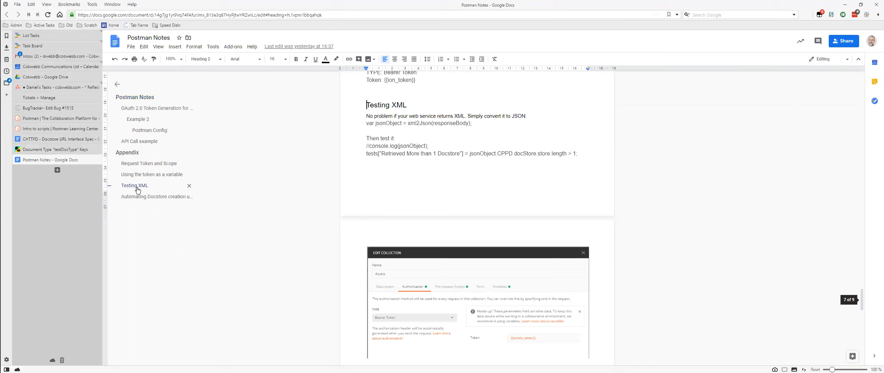
pyautogui.scroll(-3, 429, 124)
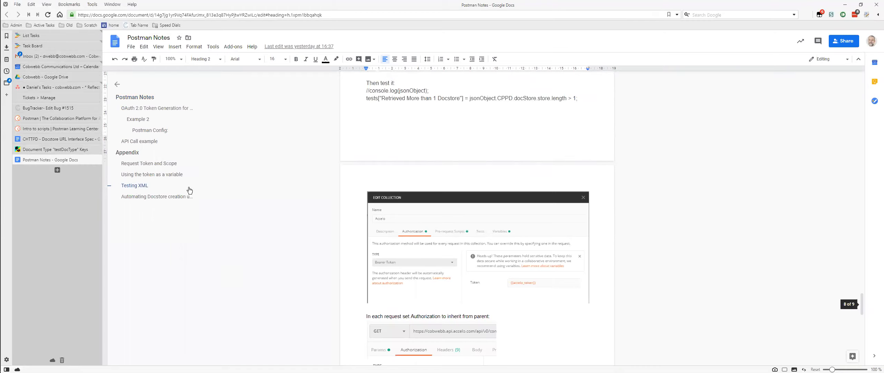
pyautogui.click(152, 197)
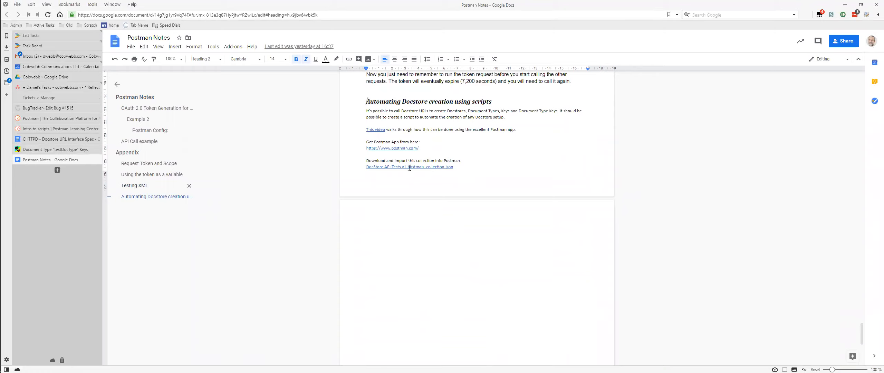
# - Switch to Postman, start exporting the DocStore API Tests collection as Collection v2.1, and cancel at choosing the save location
pyautogui.hotkey('alt', 'Tab')
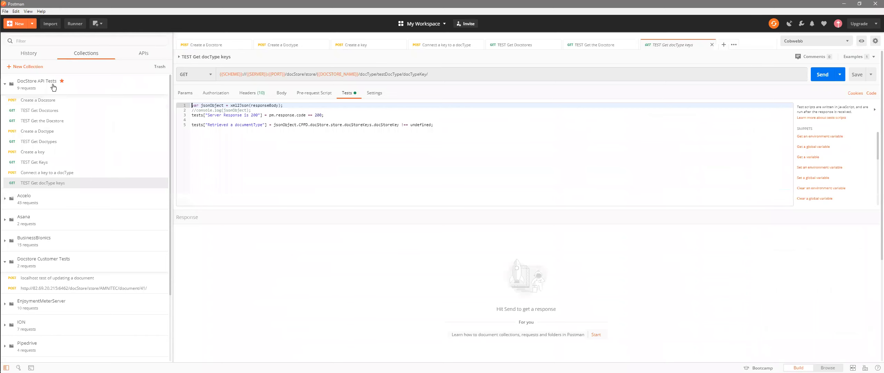
pyautogui.click(162, 89)
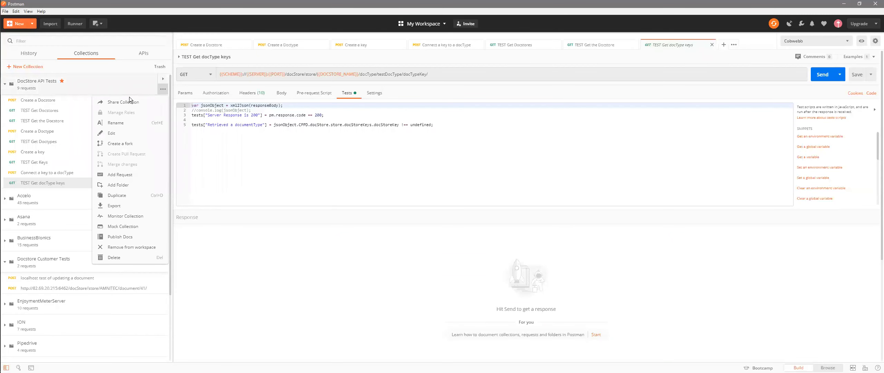
pyautogui.click(138, 206)
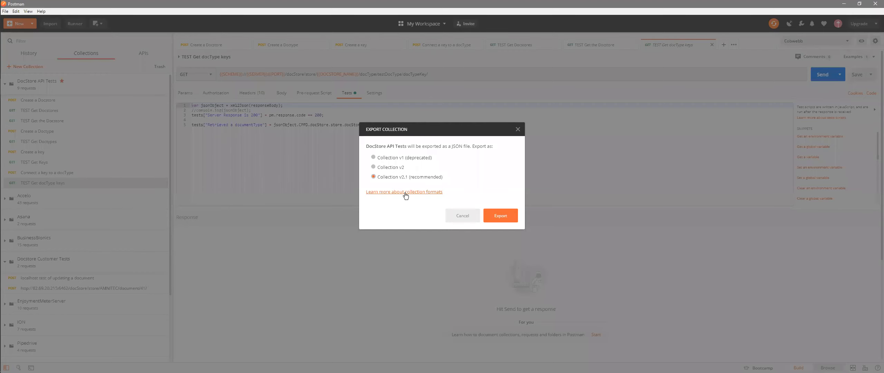
pyautogui.click(495, 215)
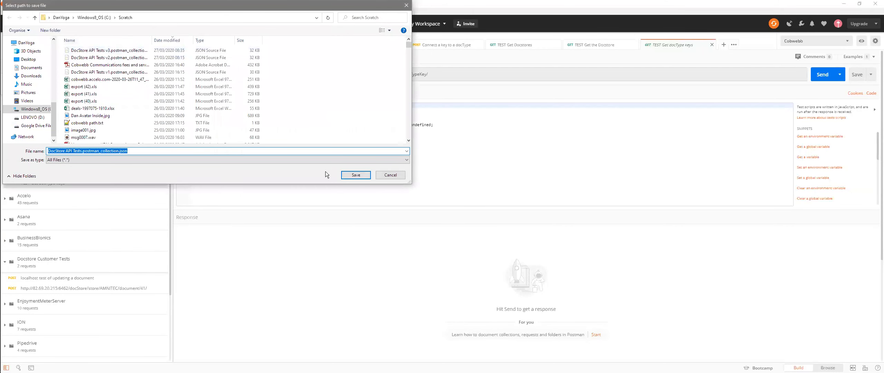
pyautogui.click(391, 175)
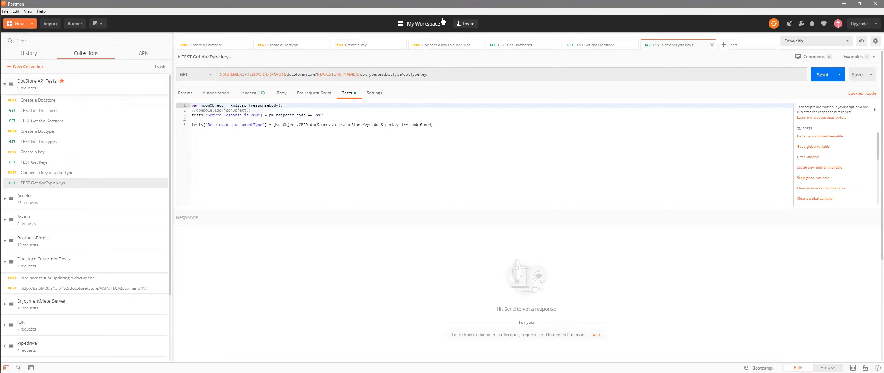